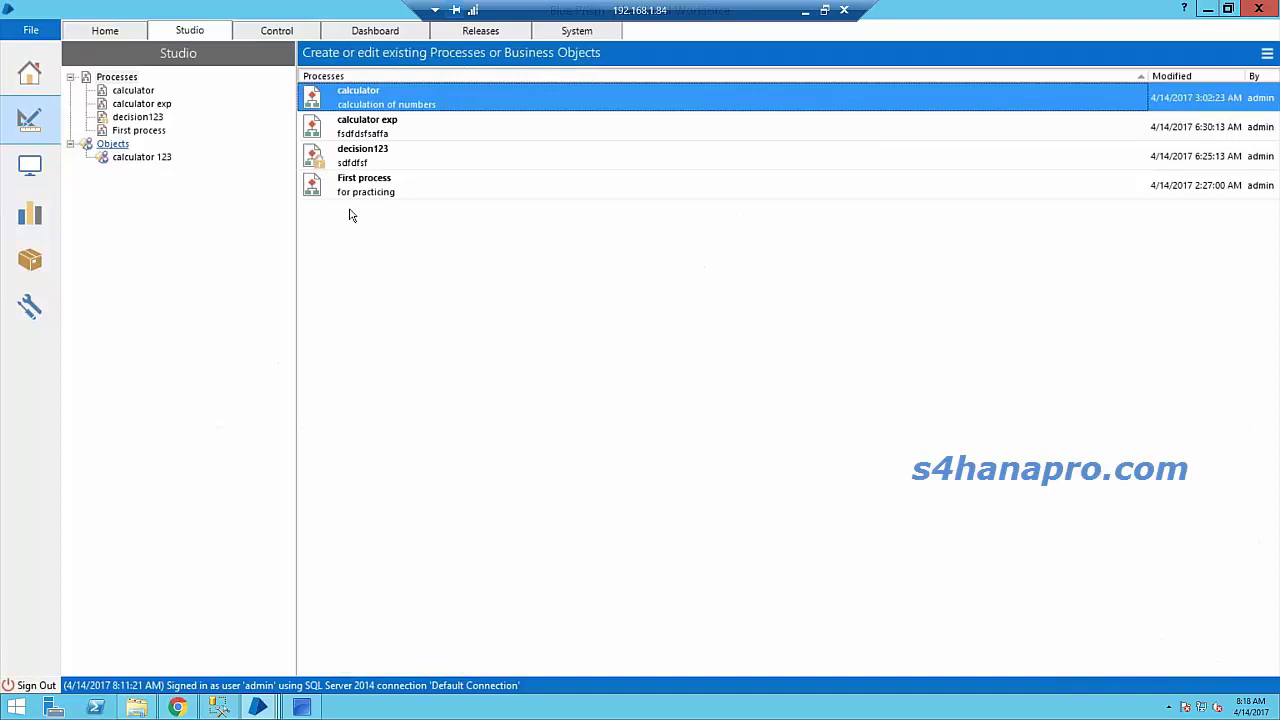
# Step: Show the desktop, launch TrainingOrderSystem and place its Sign in window clear of the This PC window
pyautogui.click(1205, 10)
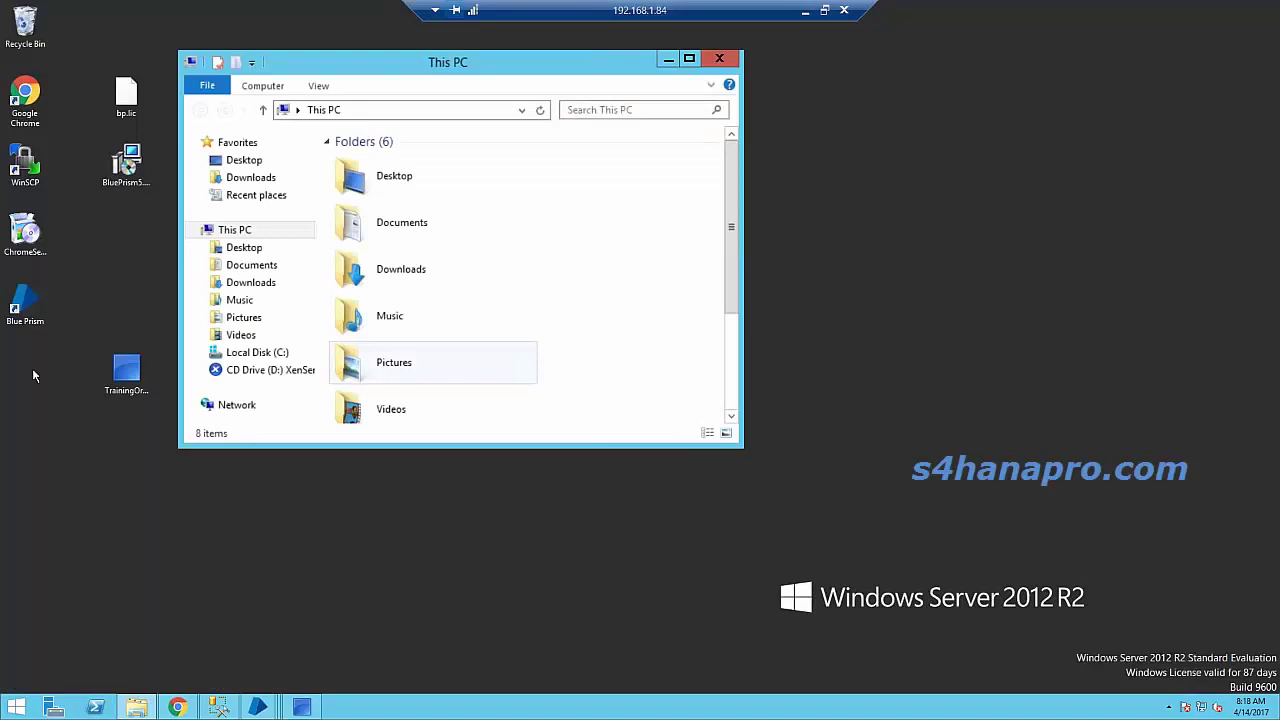
pyautogui.doubleClick(126, 370)
pyautogui.moveTo(142, 97); pyautogui.dragTo(829, 277)
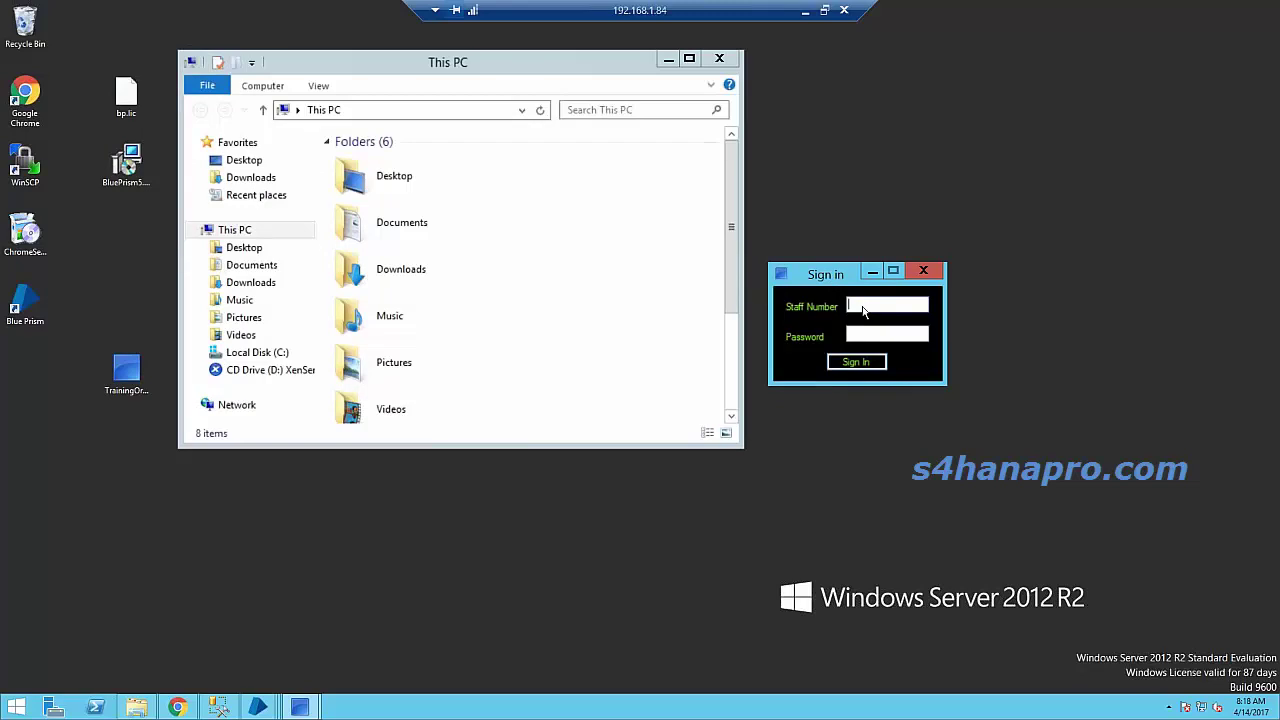
pyautogui.moveTo(815, 279); pyautogui.dragTo(861, 112)
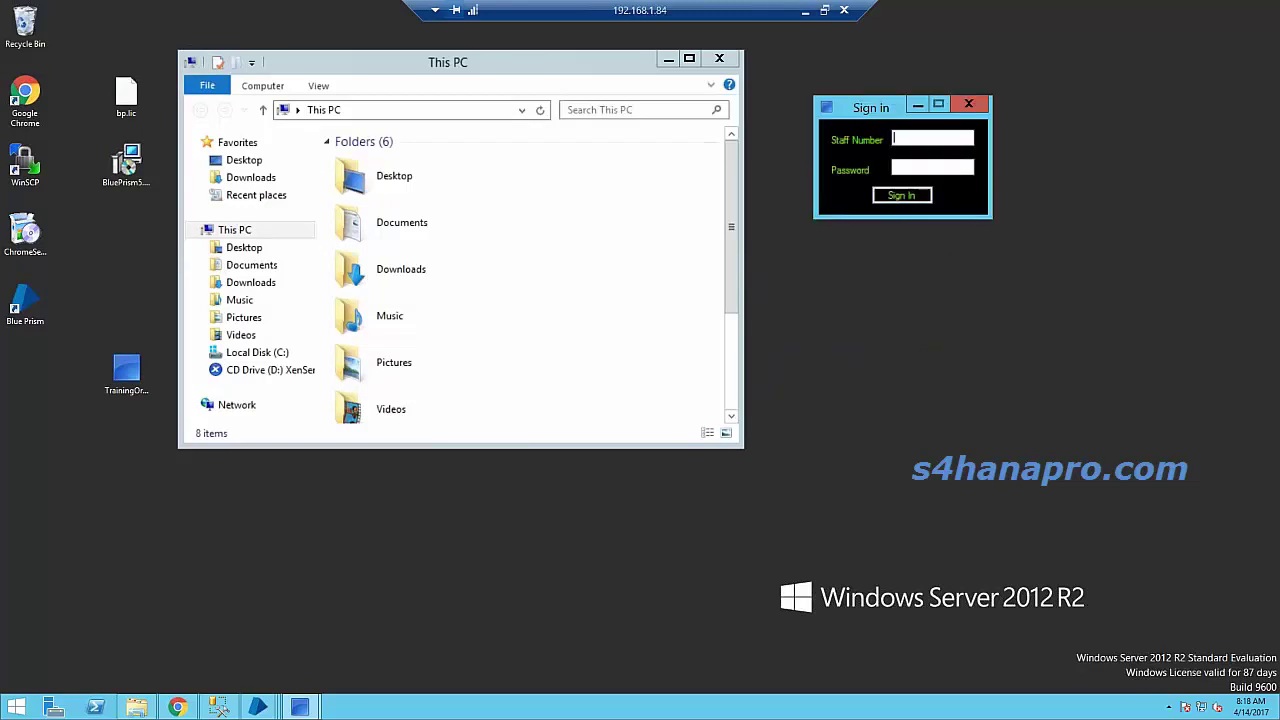
# Step: Fill in the staff number and sign in to the training order system
pyautogui.write('1')
pyautogui.click(932, 167)
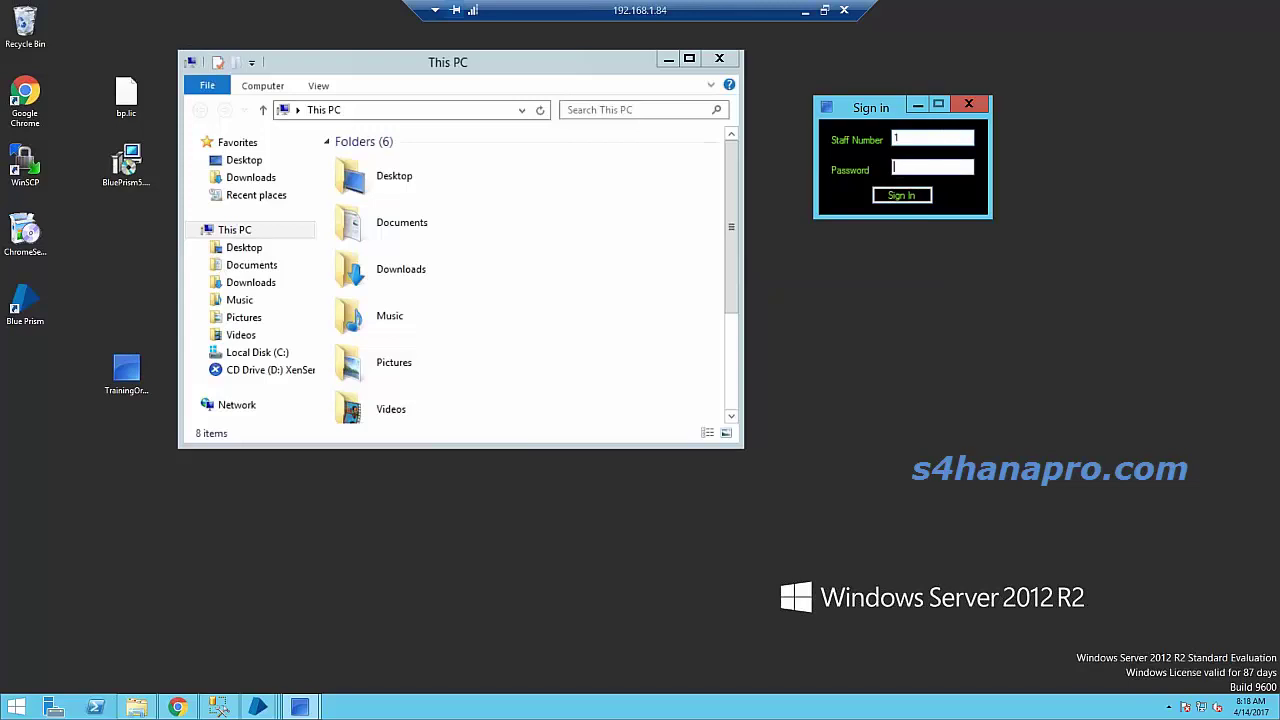
pyautogui.click(901, 196)
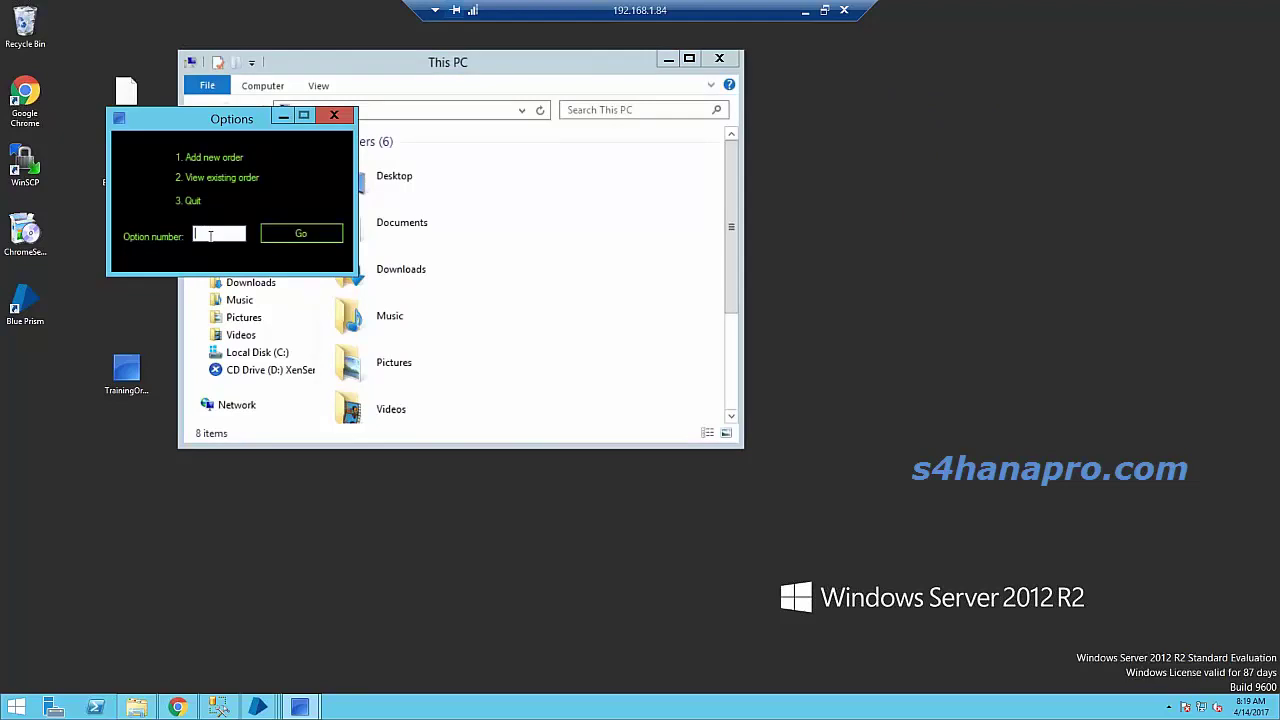
# Step: Try option a in the Options window, dismiss the warning, and open a new order with option 1
pyautogui.write('a')
pyautogui.click(292, 236)
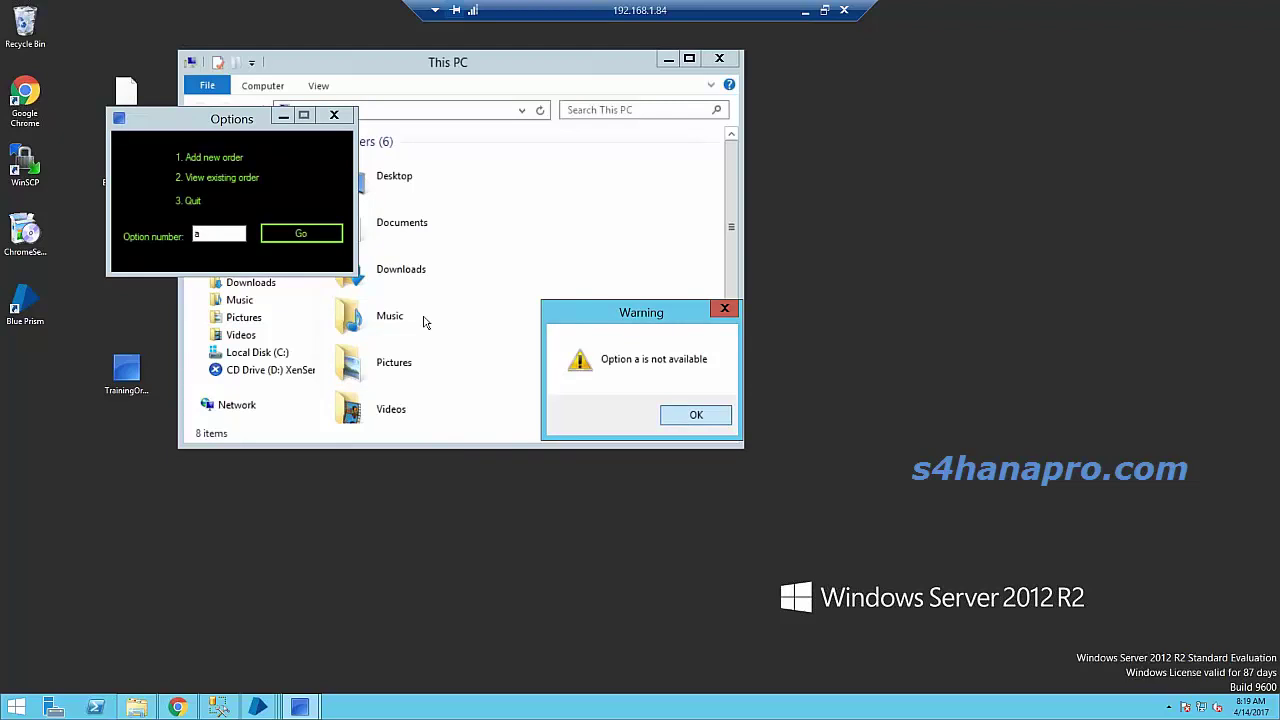
pyautogui.press('Return')
pyautogui.write('1')
pyautogui.click(303, 236)
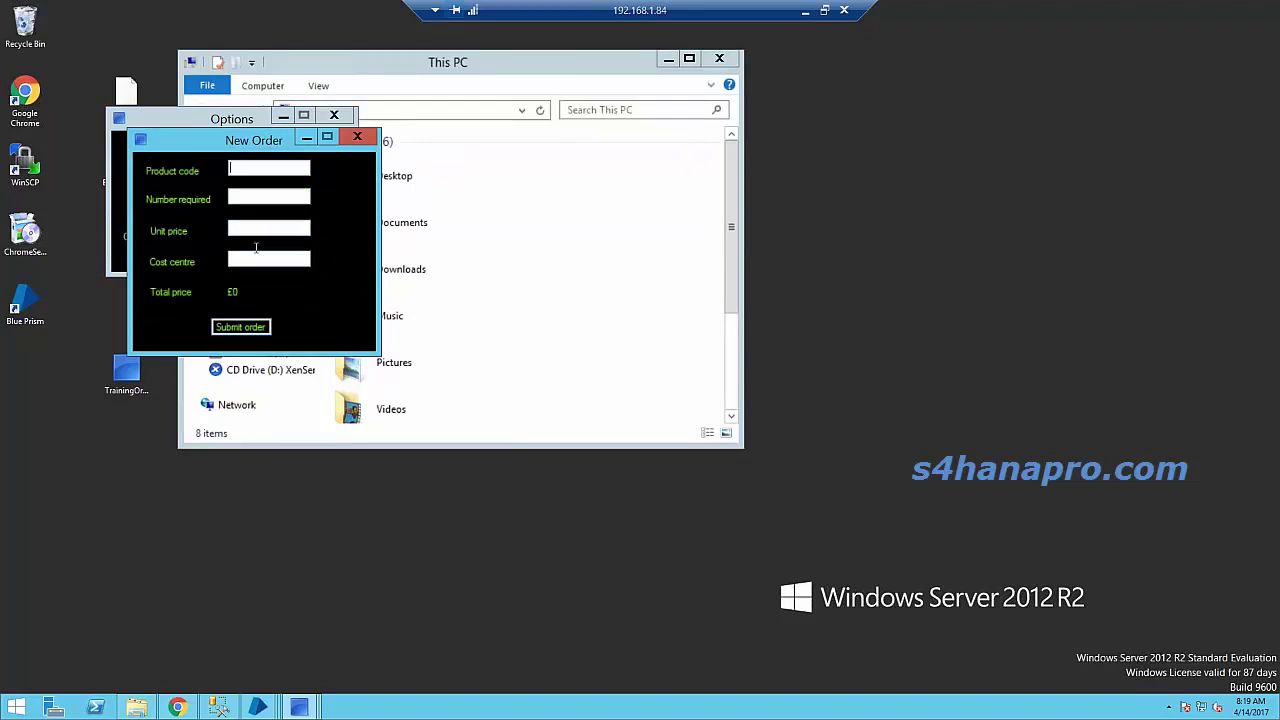
# Step: Try to submit an order with product code c1 and the letter d for number required, unit price and cost centre
pyautogui.write('c1')
pyautogui.press('Tab')
pyautogui.click(257, 228)
pyautogui.click(271, 198)
pyautogui.write('d')
pyautogui.click(268, 228)
pyautogui.write('d')
pyautogui.click(268, 258)
pyautogui.write('d')
pyautogui.click(247, 327)
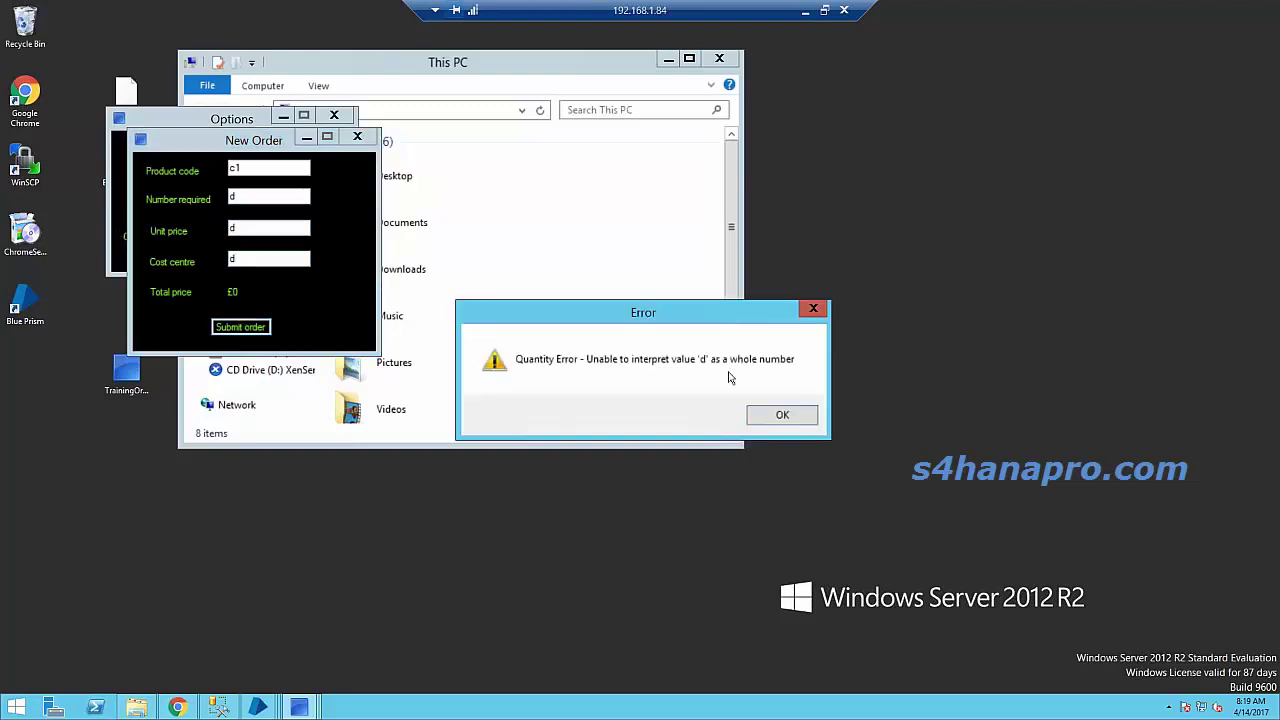
pyautogui.click(782, 415)
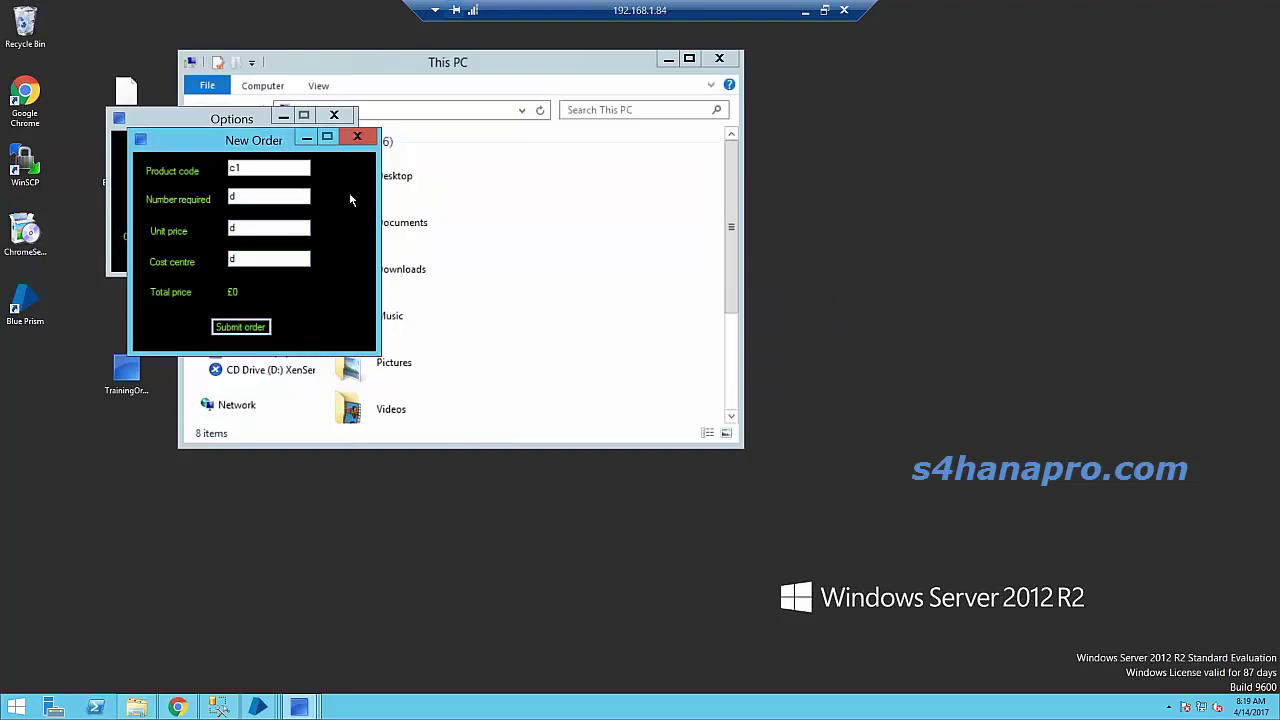
# Step: Close the New Order and Options windows of the training order system
pyautogui.click(357, 136)
pyautogui.click(360, 143)
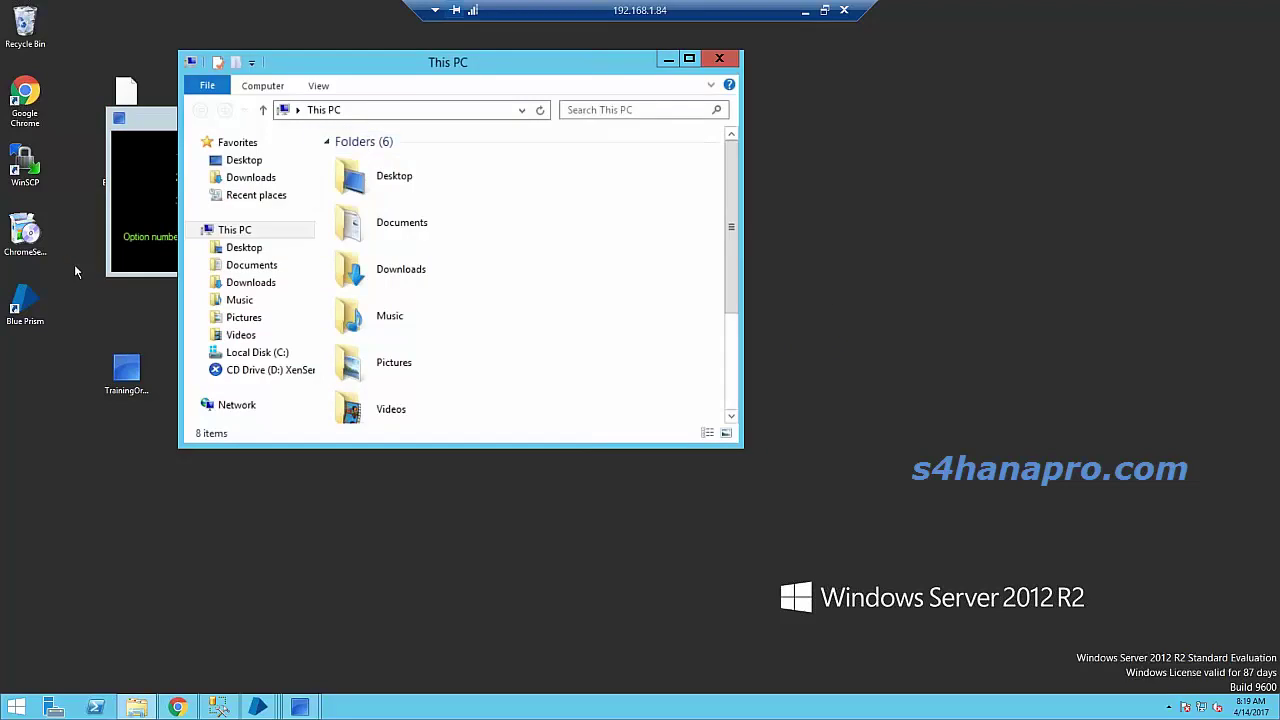
pyautogui.hotkey('ctrl', 'a')
pyautogui.click(240, 213)
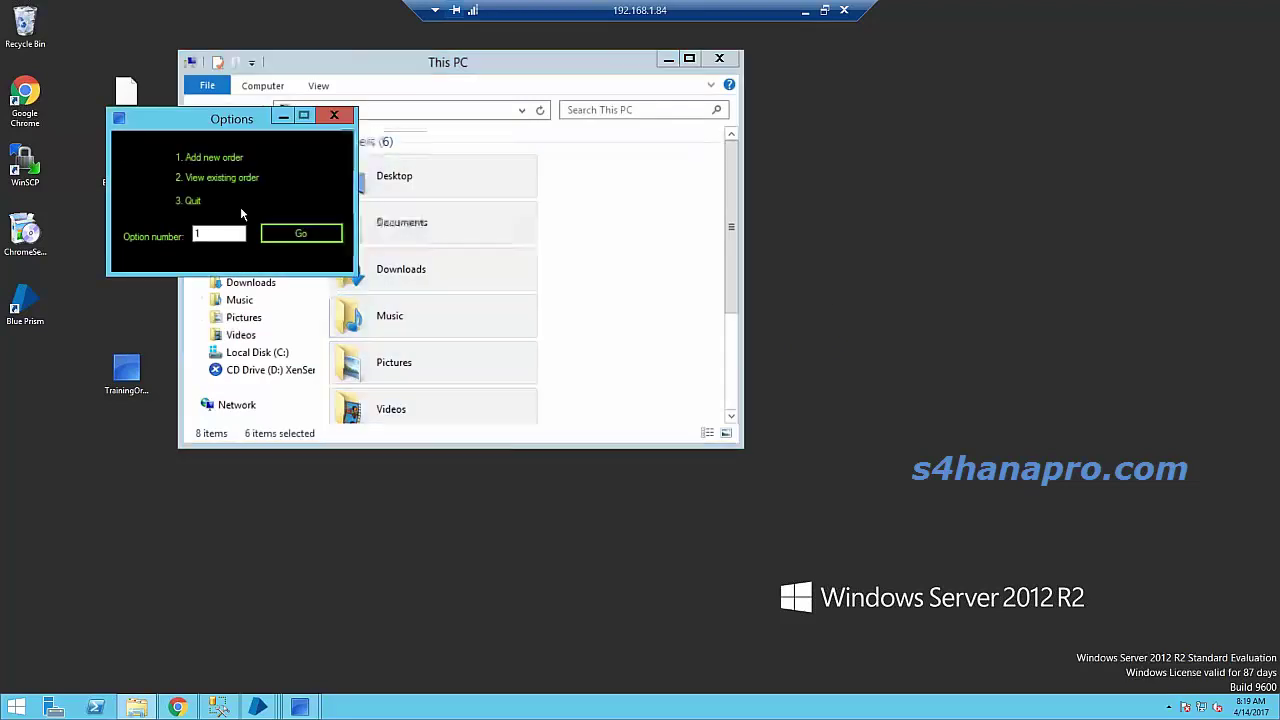
pyautogui.click(334, 115)
# Step: Copy the location path from the properties of TrainingOrderSystem on the desktop and close the properties
pyautogui.click(137, 378)
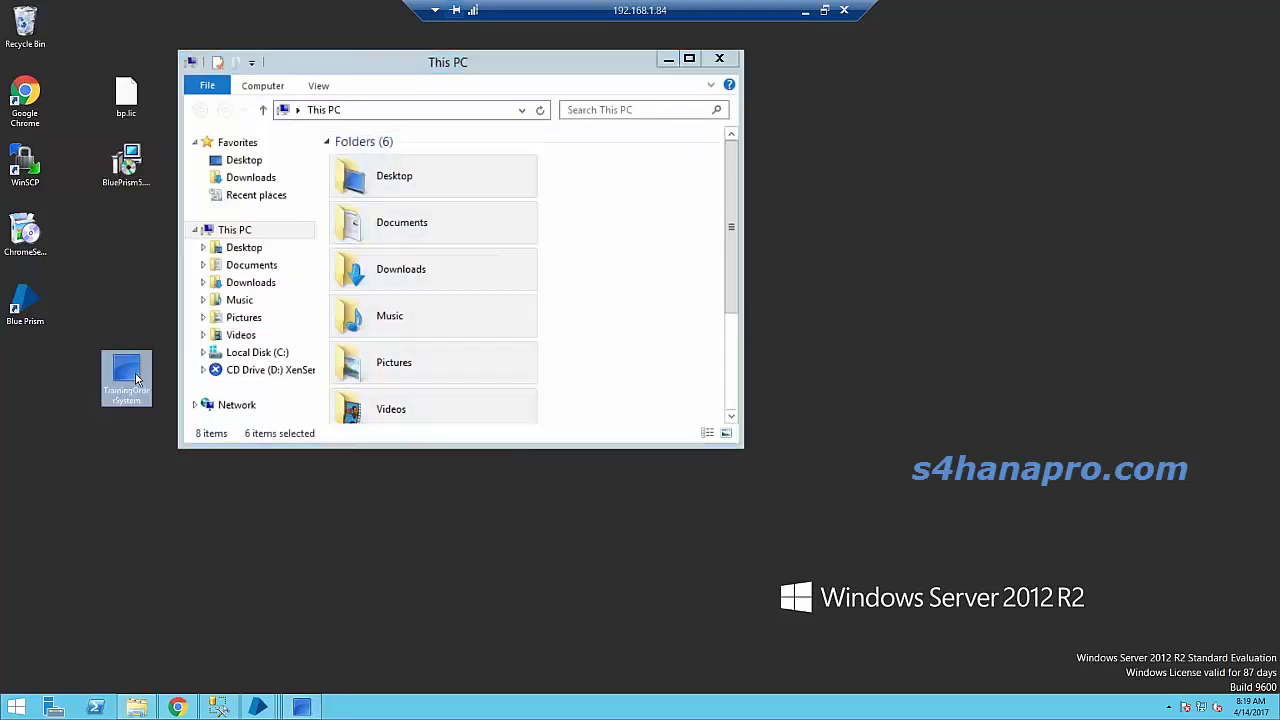
pyautogui.rightClick(137, 377)
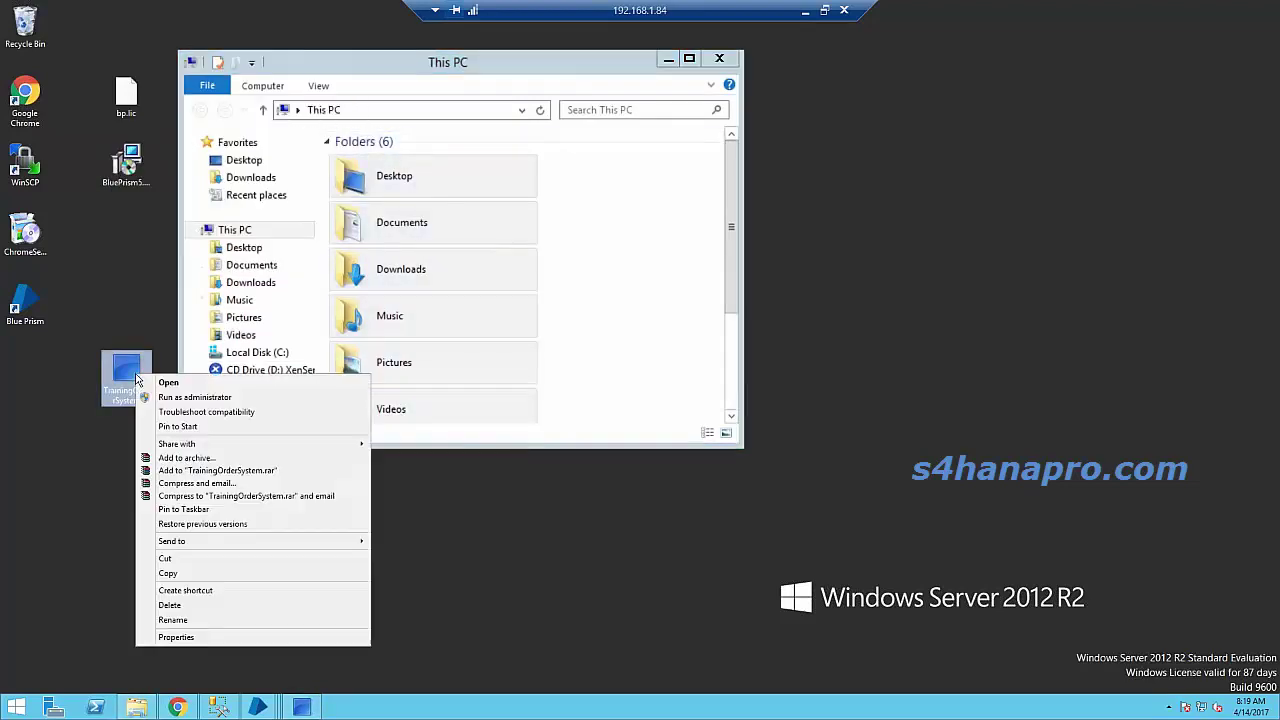
pyautogui.click(229, 637)
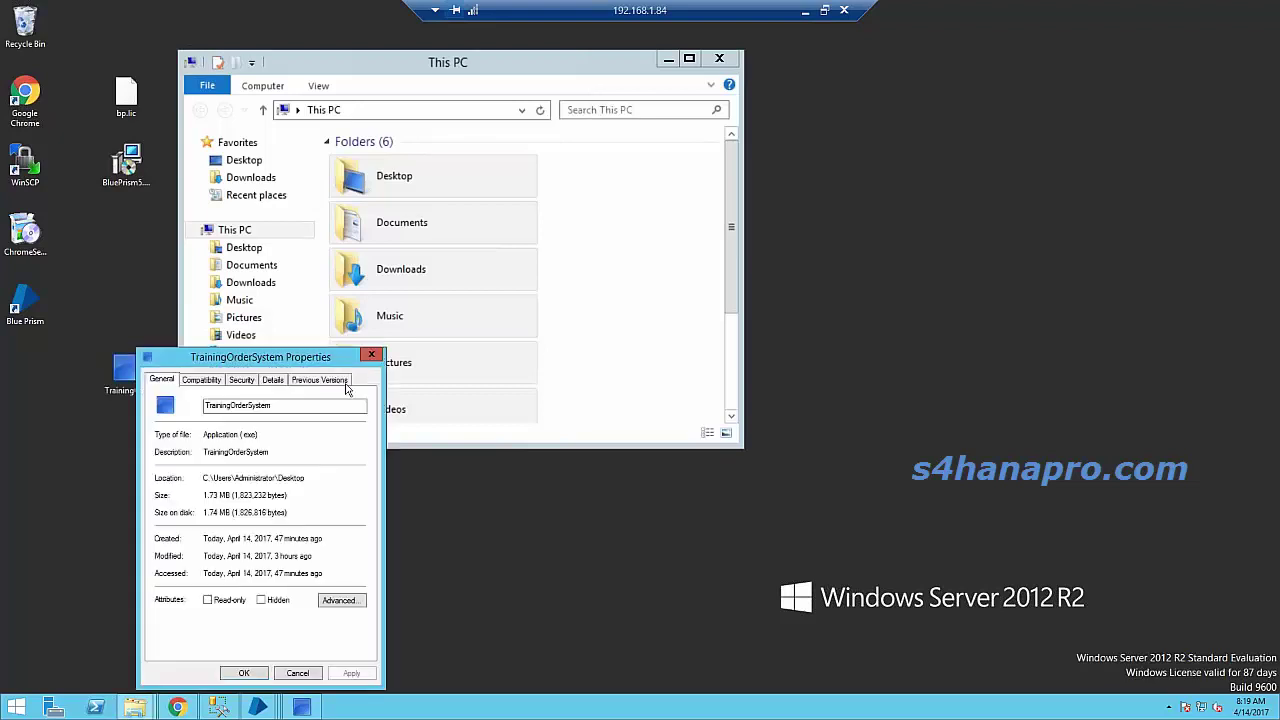
pyautogui.moveTo(309, 479); pyautogui.dragTo(133, 482)
pyautogui.hotkey('ctrl', 'c')
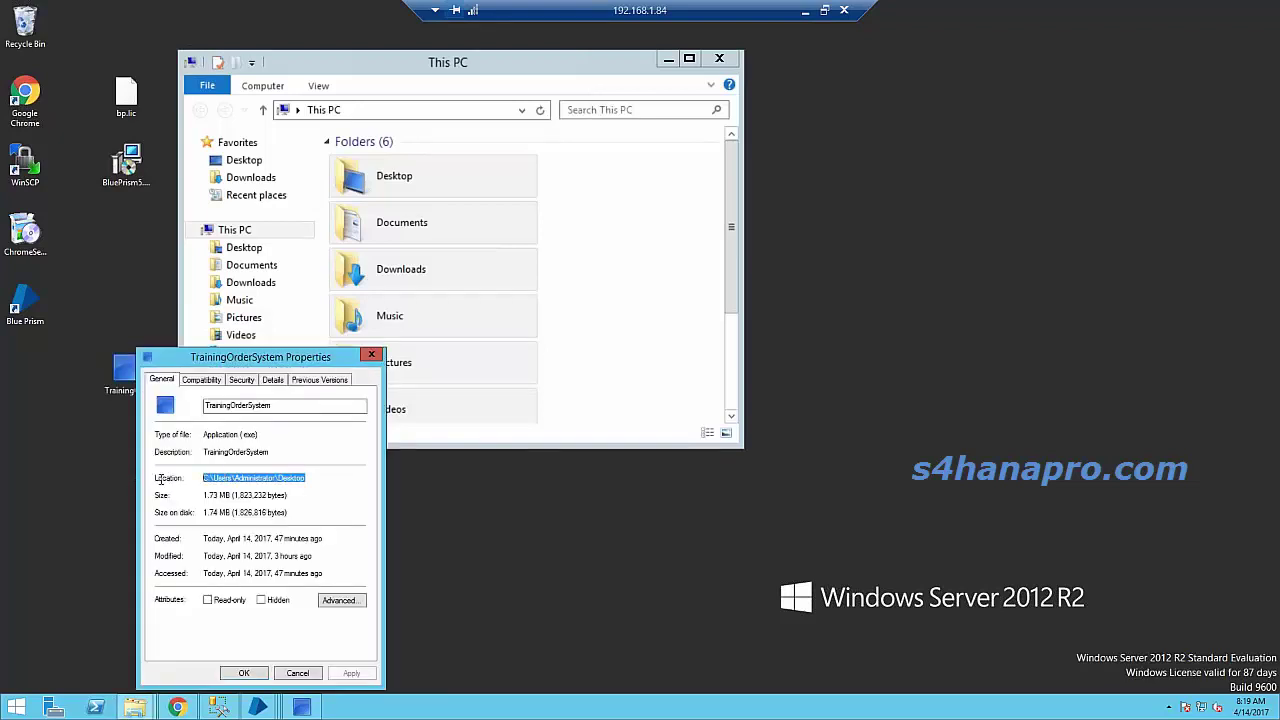
pyautogui.click(371, 354)
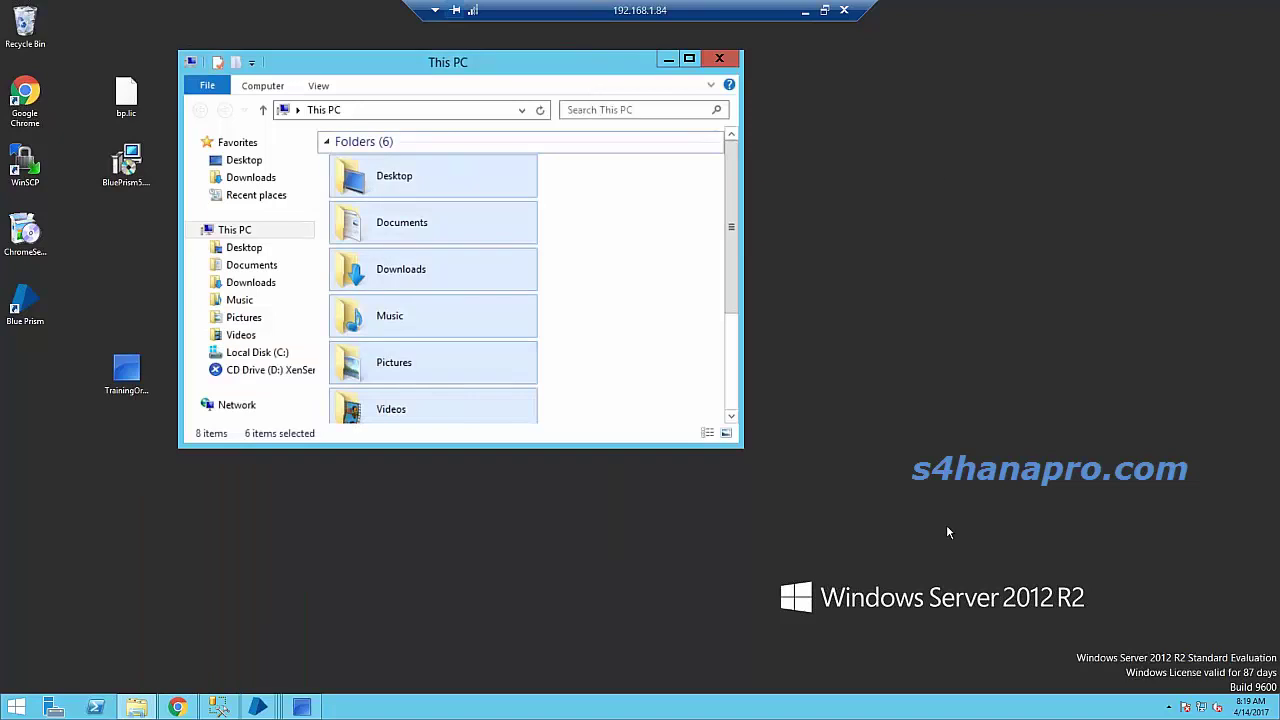
# Step: Switch to the Blue Prism Studio window and start a new business object named Order System BO
pyautogui.click(255, 707)
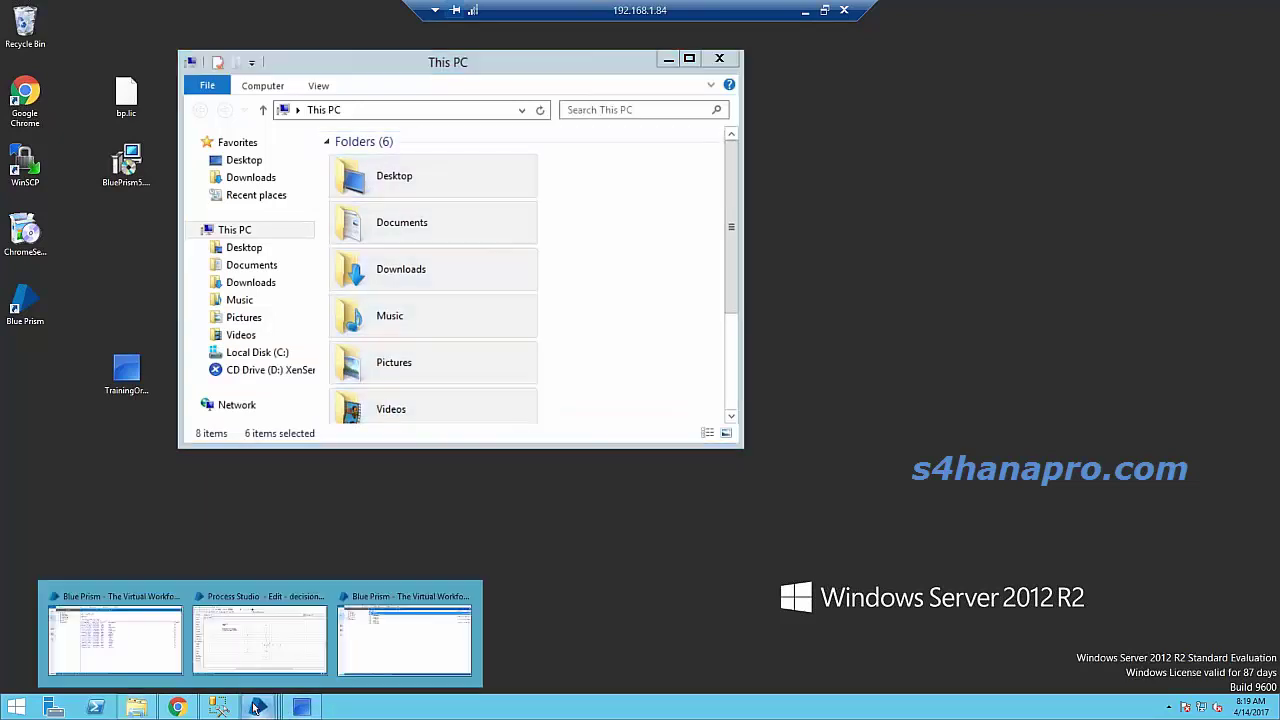
pyautogui.click(412, 624)
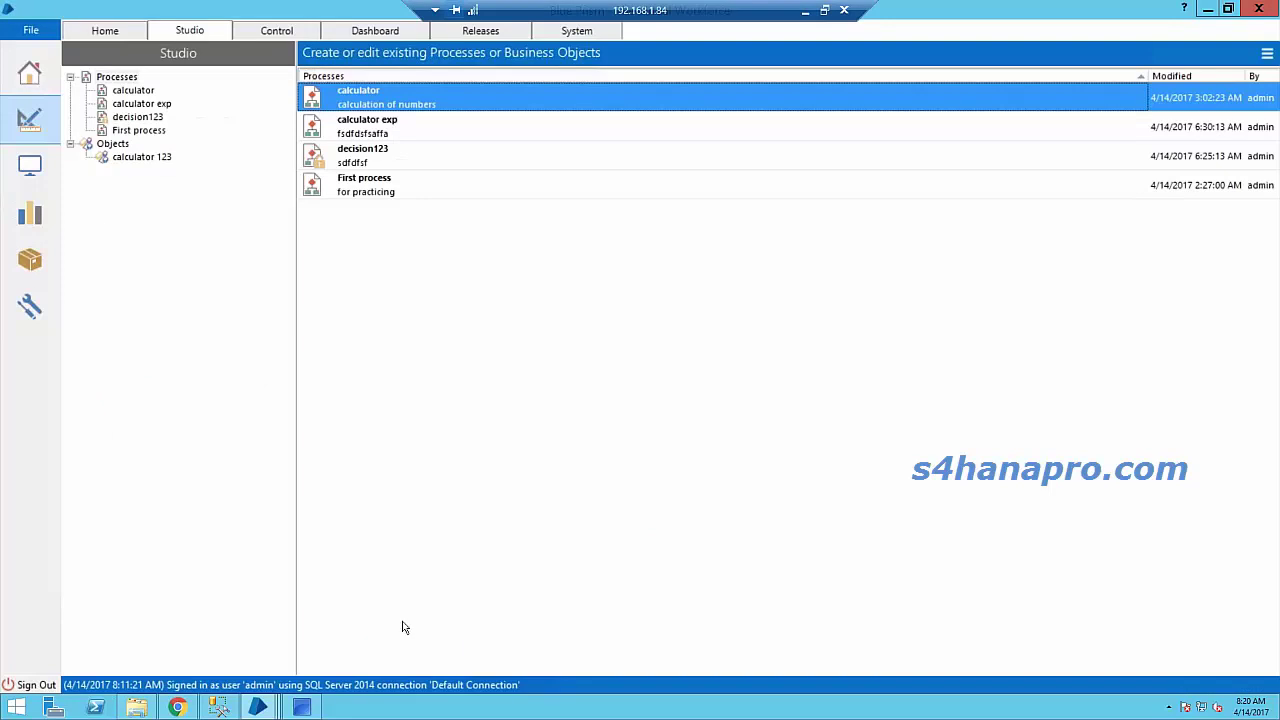
pyautogui.click(114, 145)
pyautogui.rightClick(116, 146)
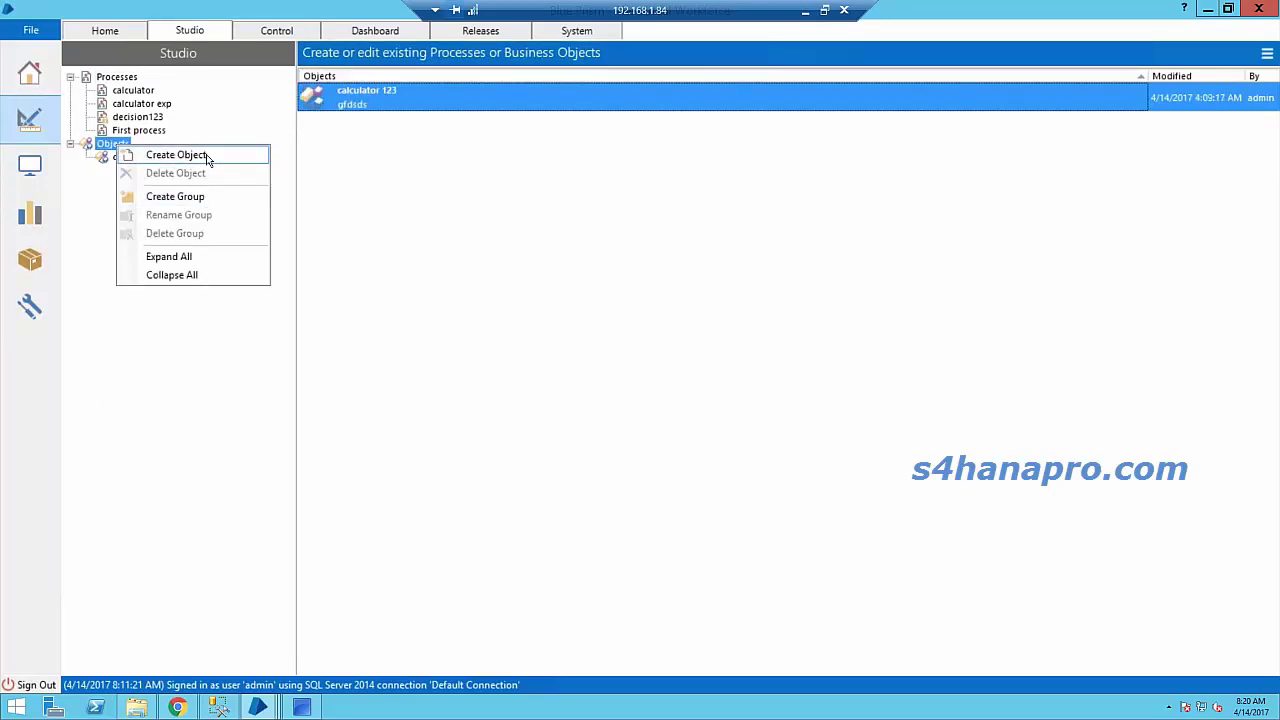
pyautogui.click(207, 157)
pyautogui.write('Or')
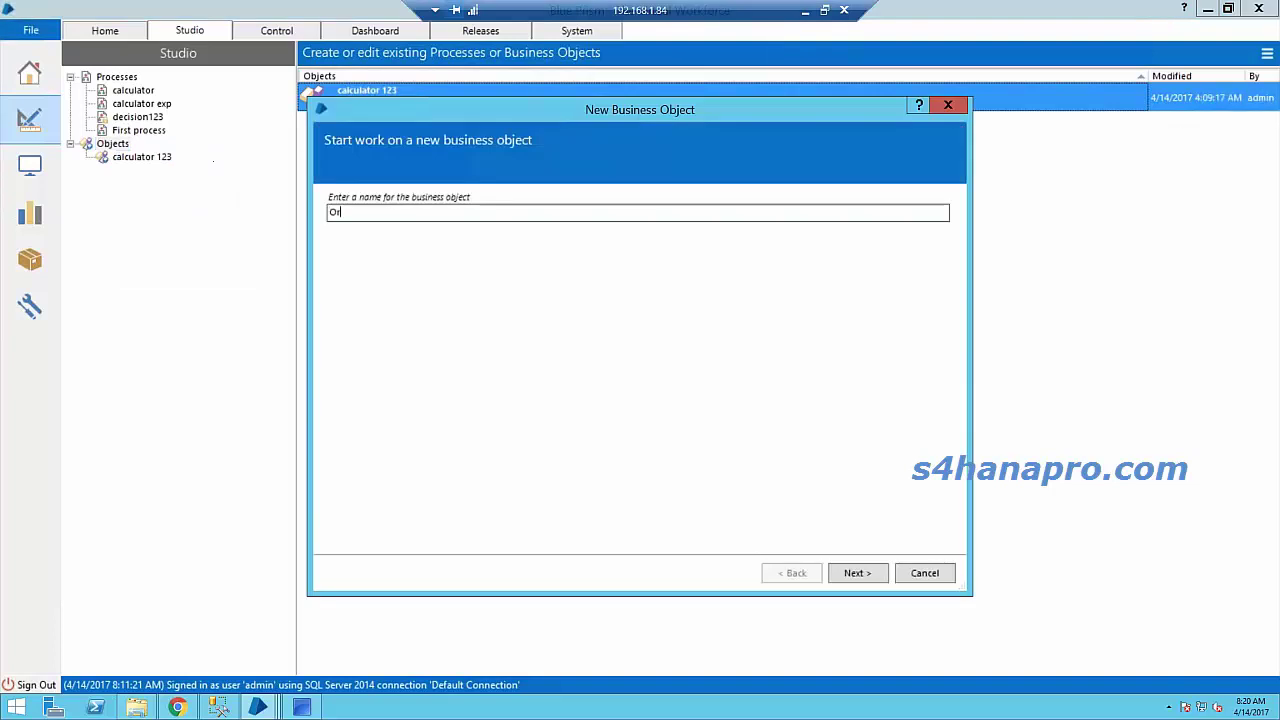
pyautogui.write('der System BO')
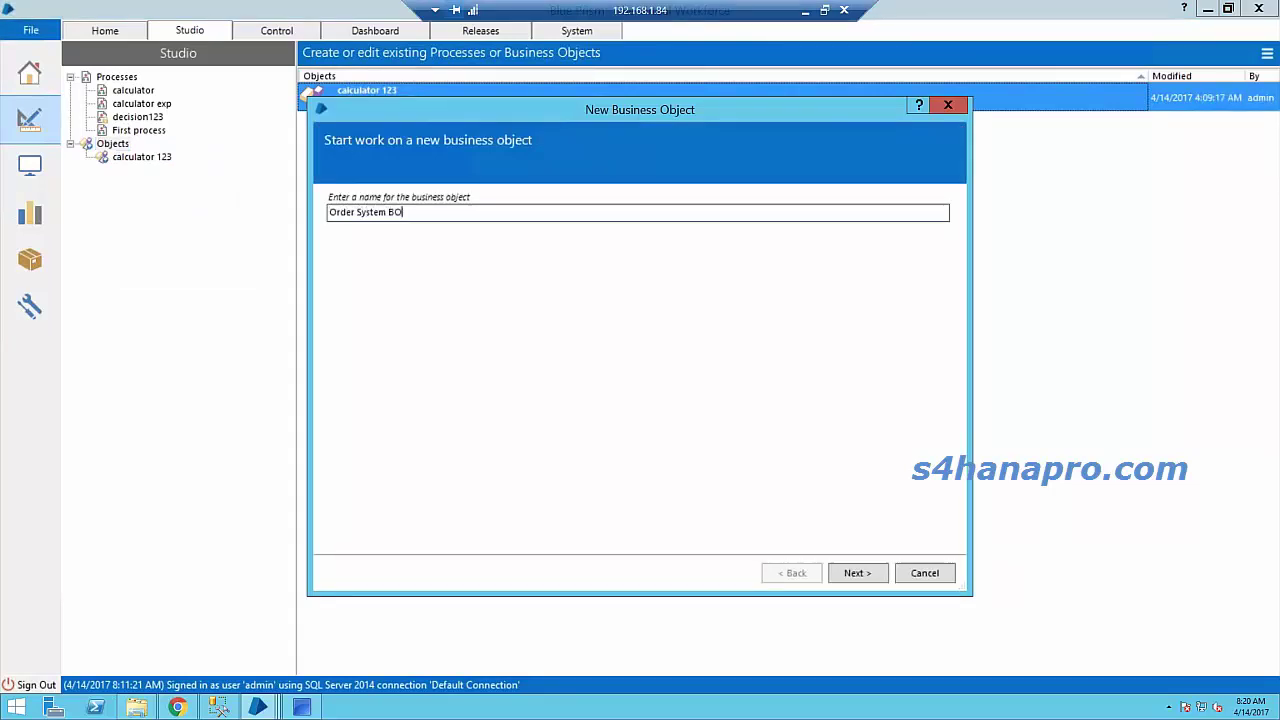
pyautogui.click(864, 572)
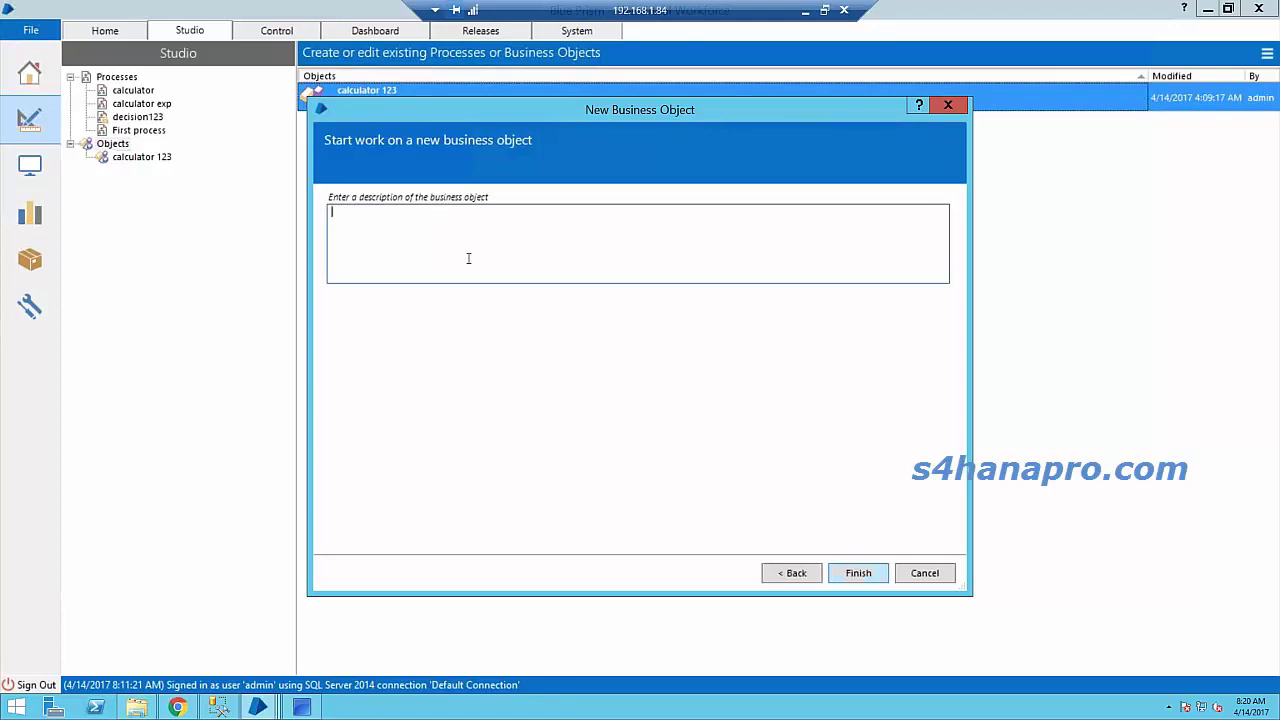
# Step: Finish creating the business object with the description "Order System BO" and maximize its Object Studio window
pyautogui.write('Order ')
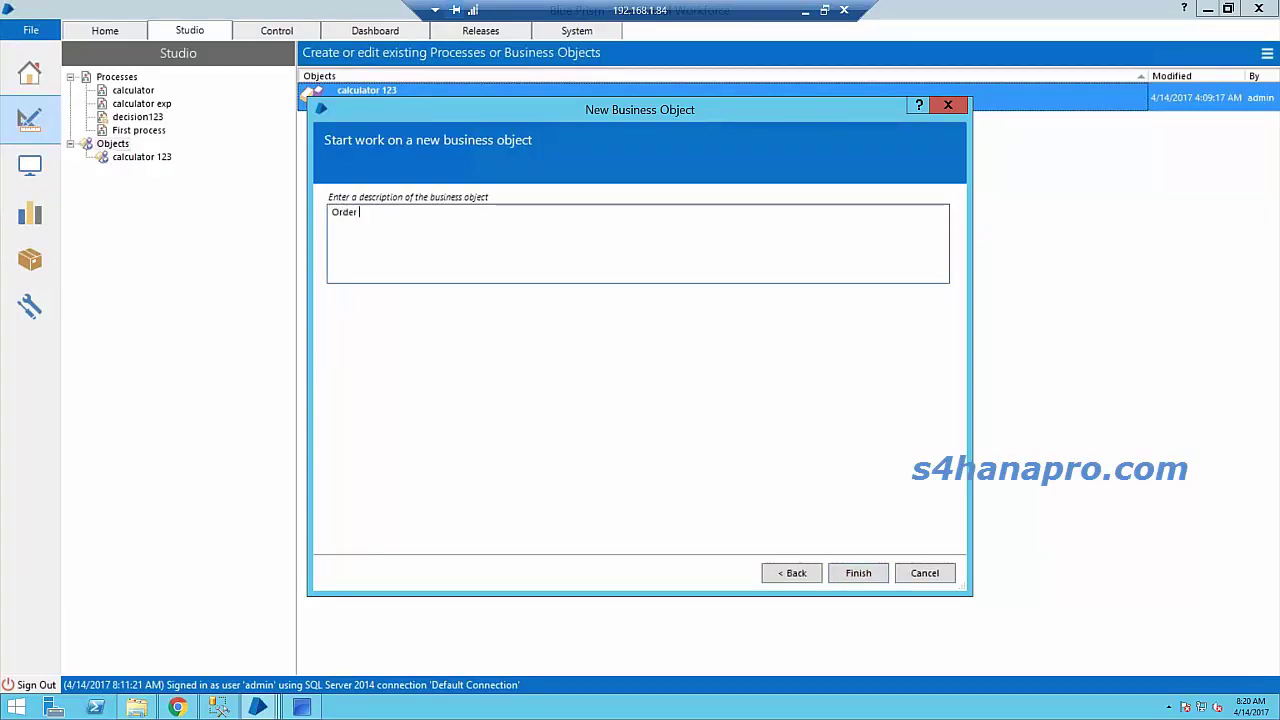
pyautogui.write('System BO')
pyautogui.click(858, 573)
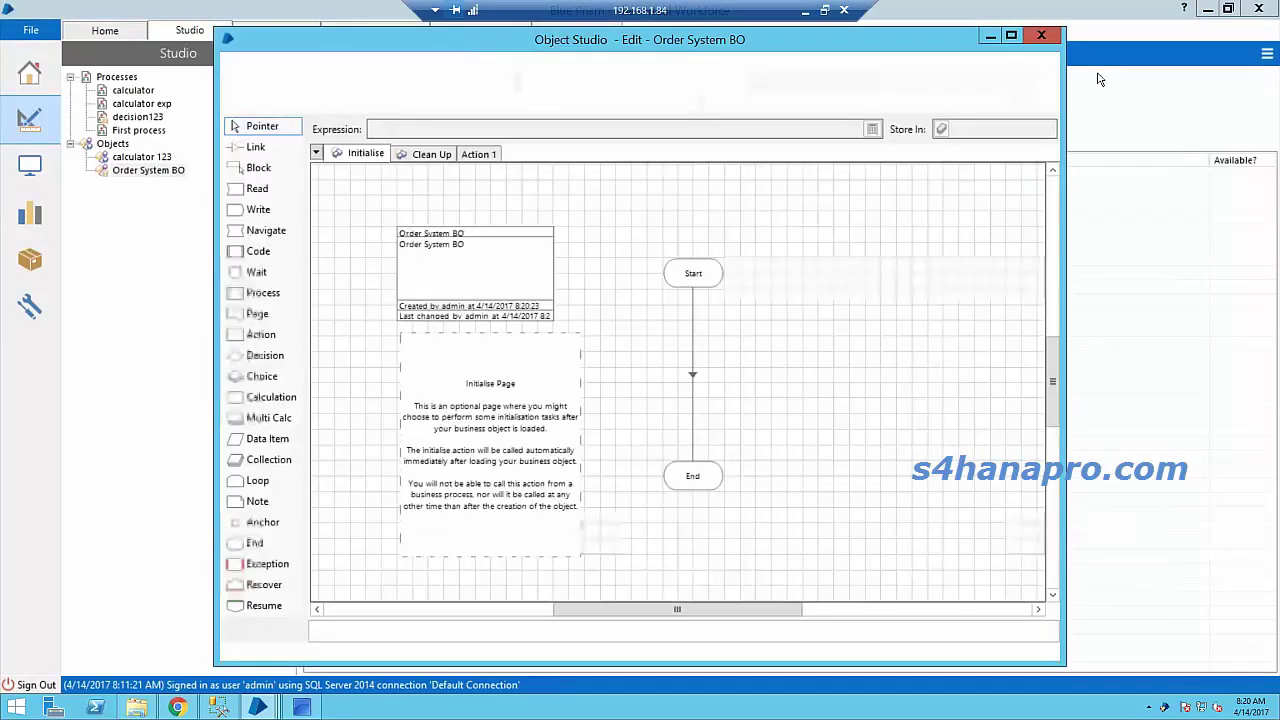
pyautogui.click(1011, 36)
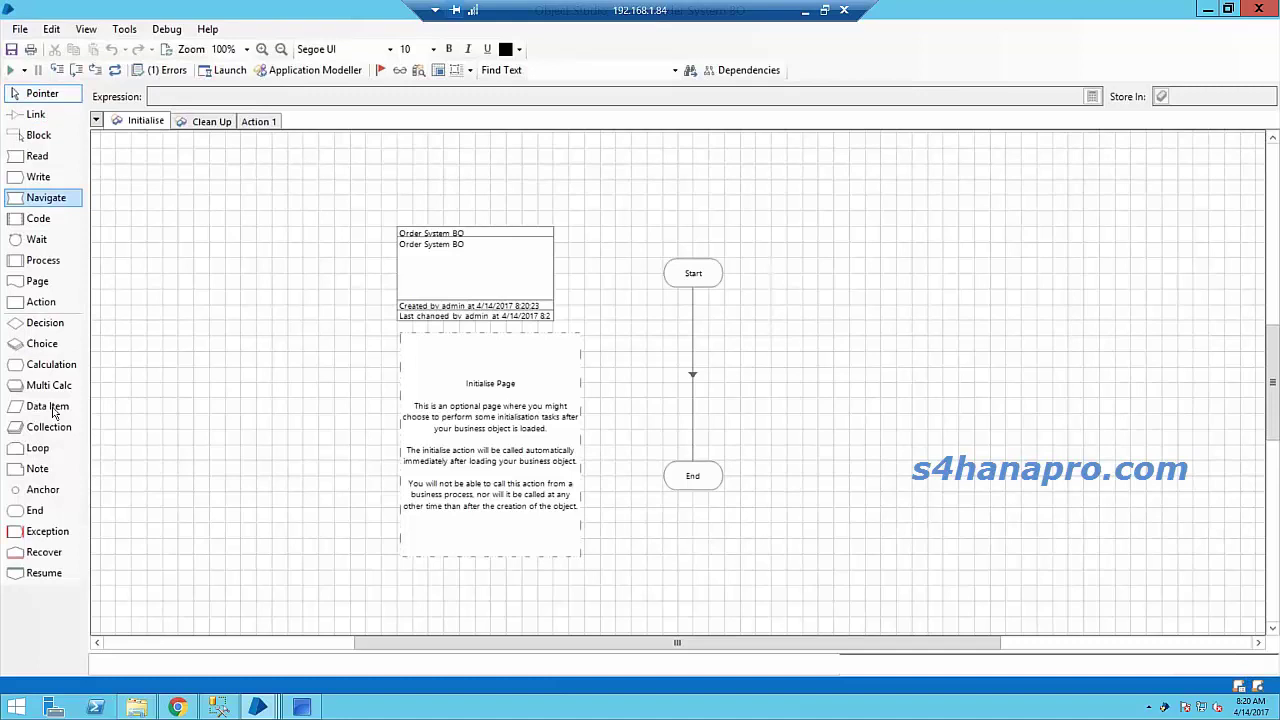
# Step: Define a new application model named Order System BO in Application Modeller, as a Windows application launched from an executable file
pyautogui.click(285, 72)
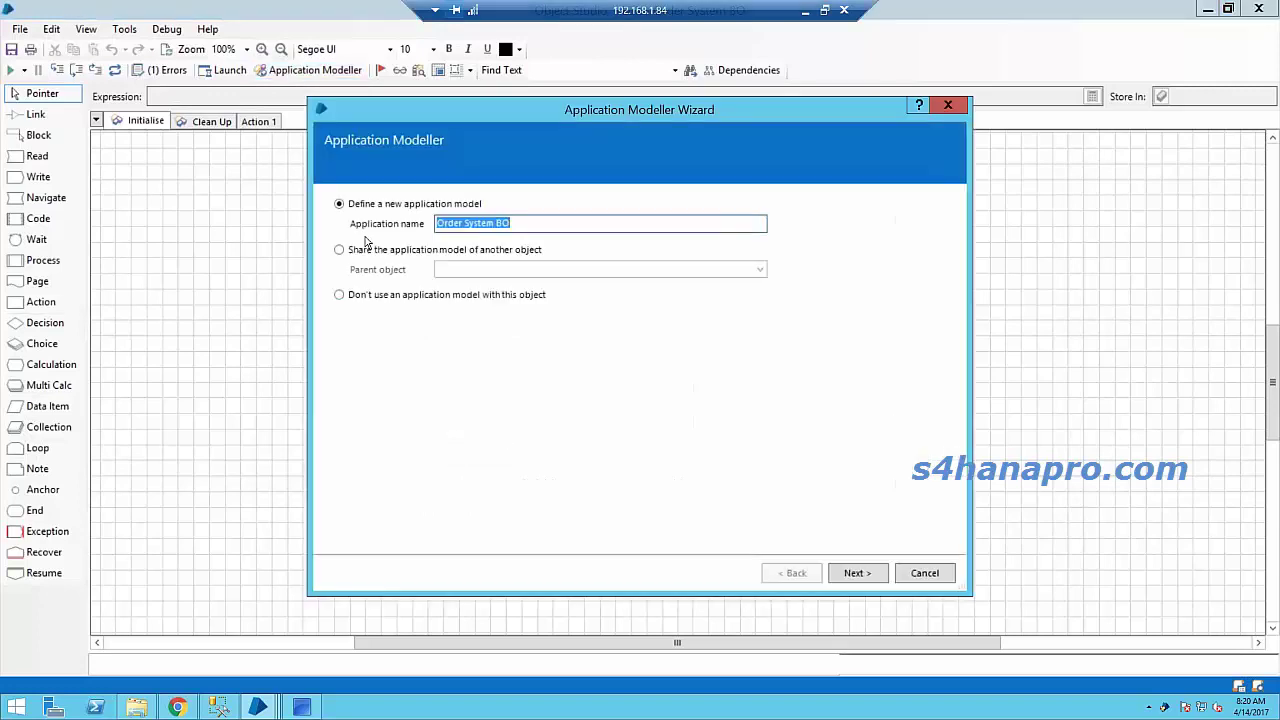
pyautogui.click(526, 222)
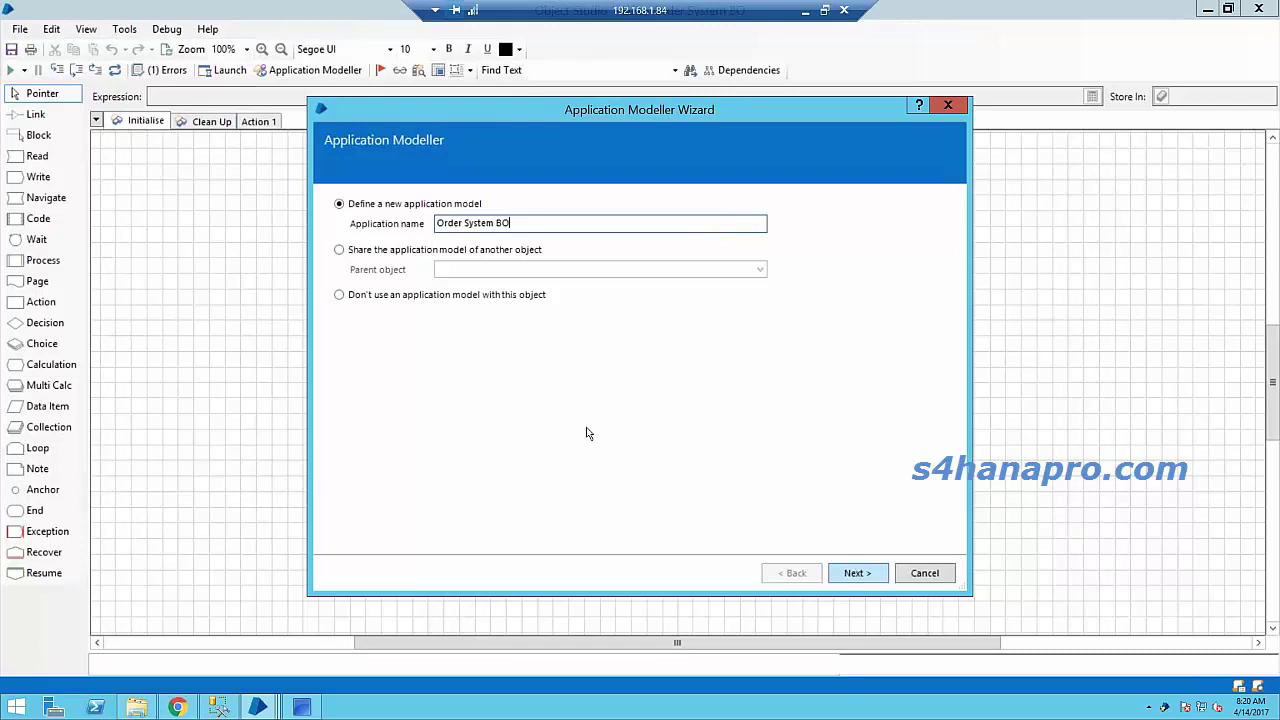
pyautogui.press('Return')
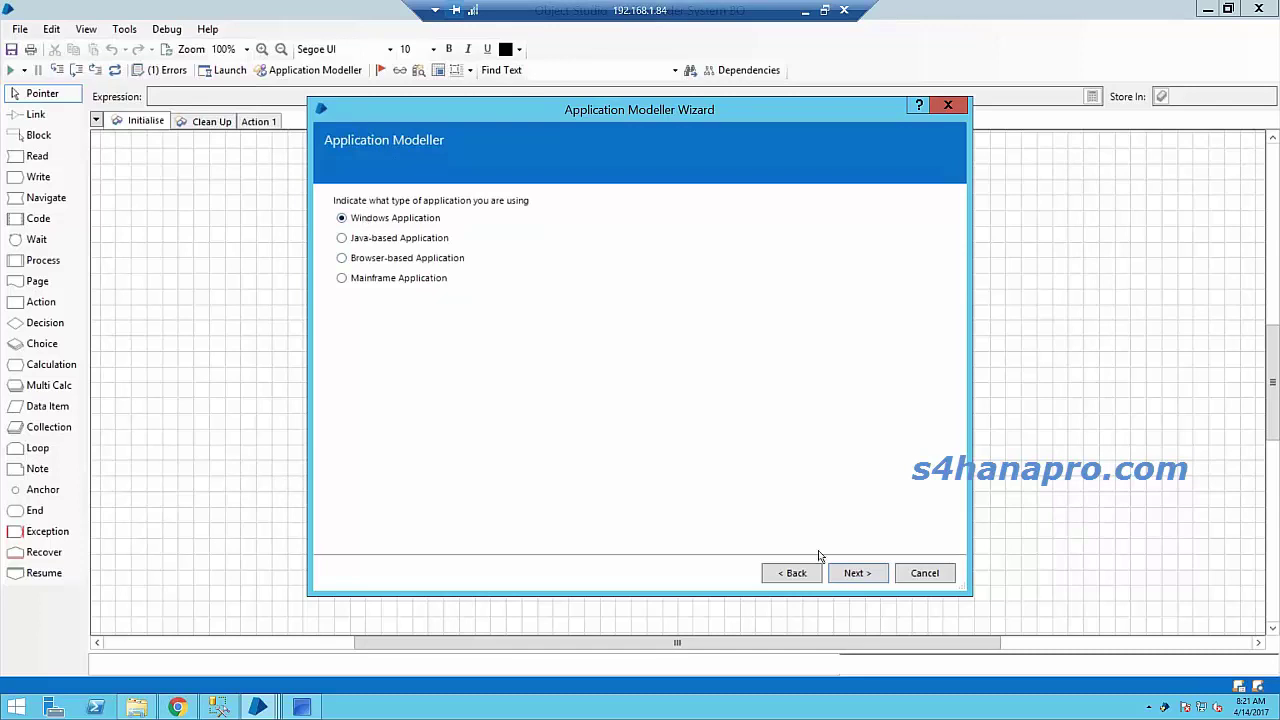
pyautogui.click(855, 575)
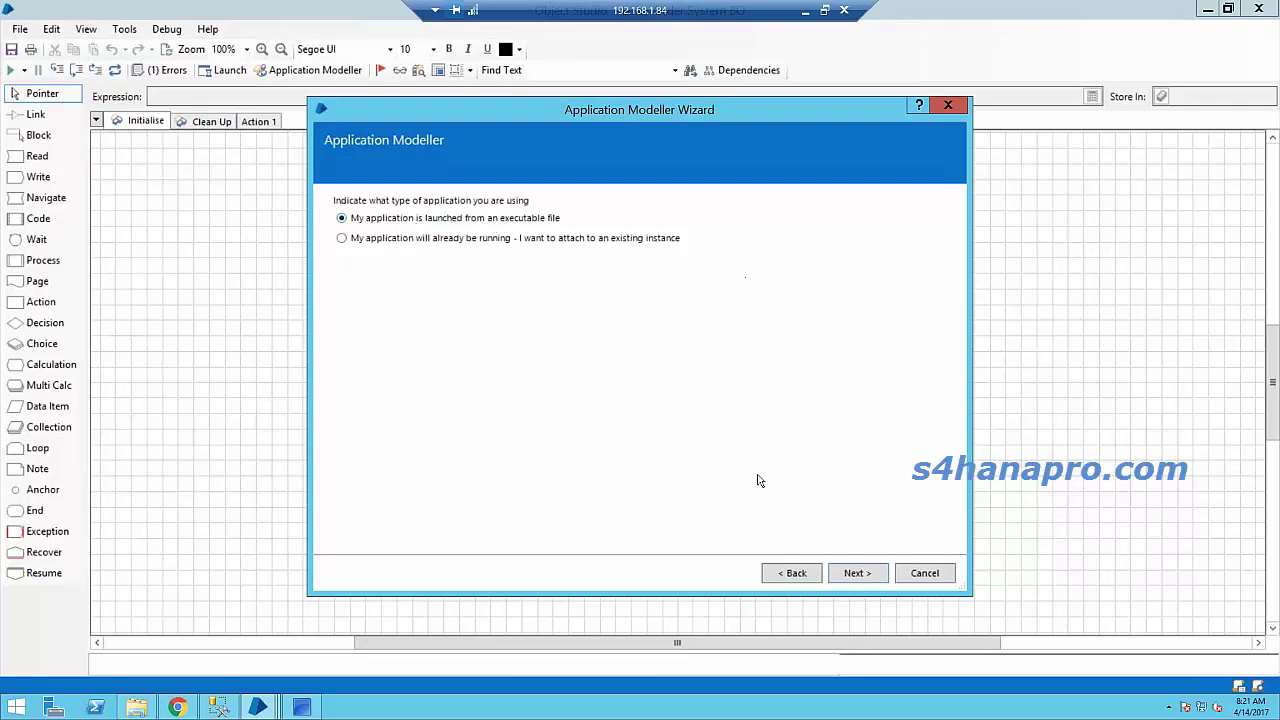
pyautogui.click(855, 573)
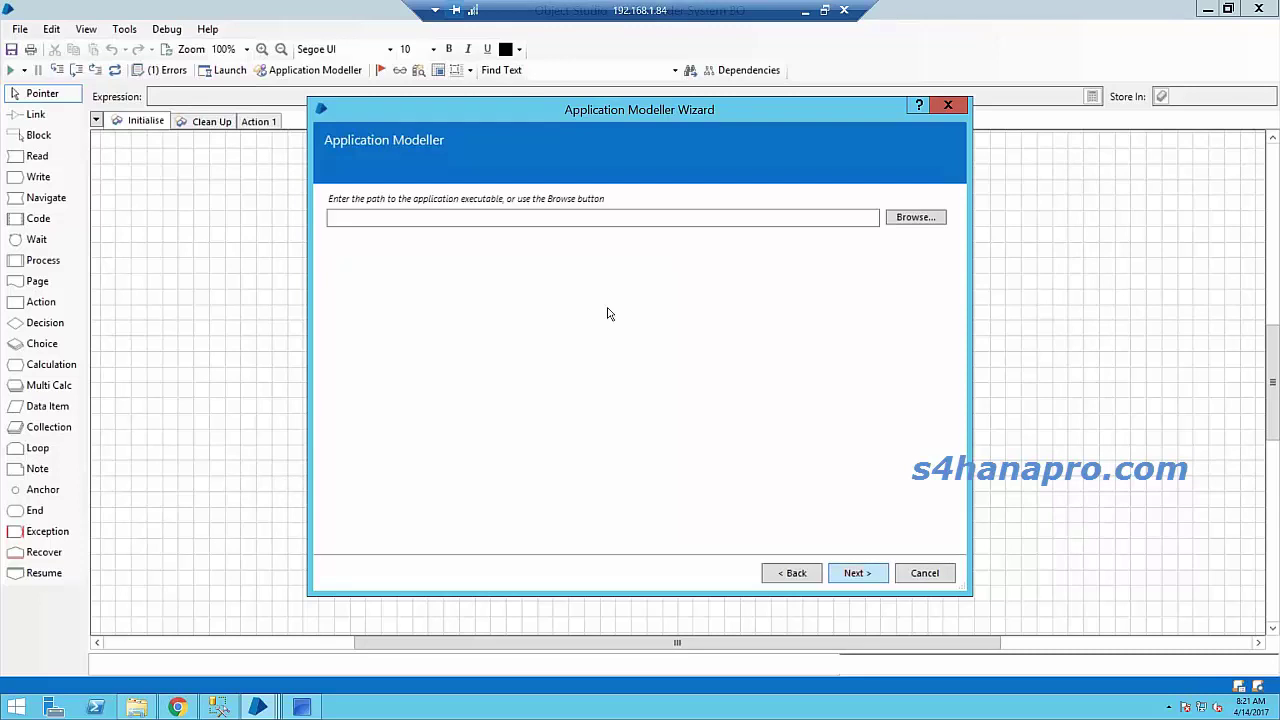
# Step: Set the application executable path to TrainingOrderSystem.exe on the Administrator desktop by browsing for the file
pyautogui.click(505, 215)
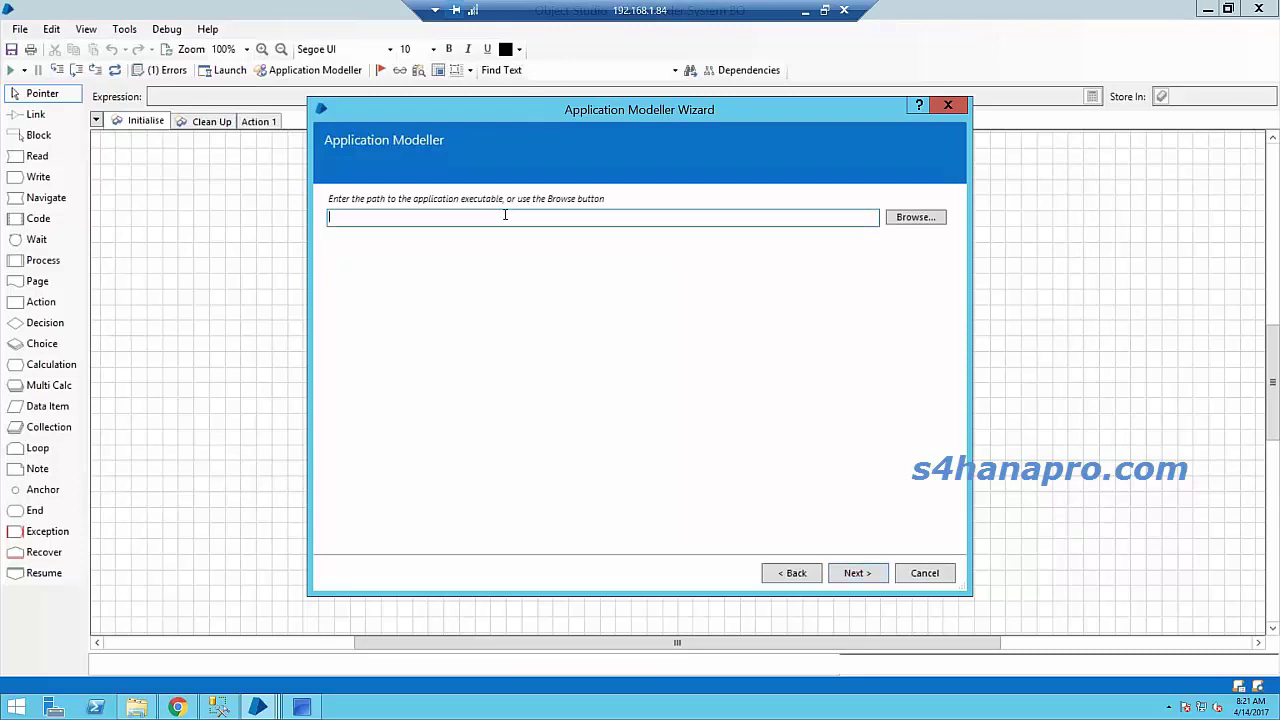
pyautogui.hotkey('ctrl', 'v')
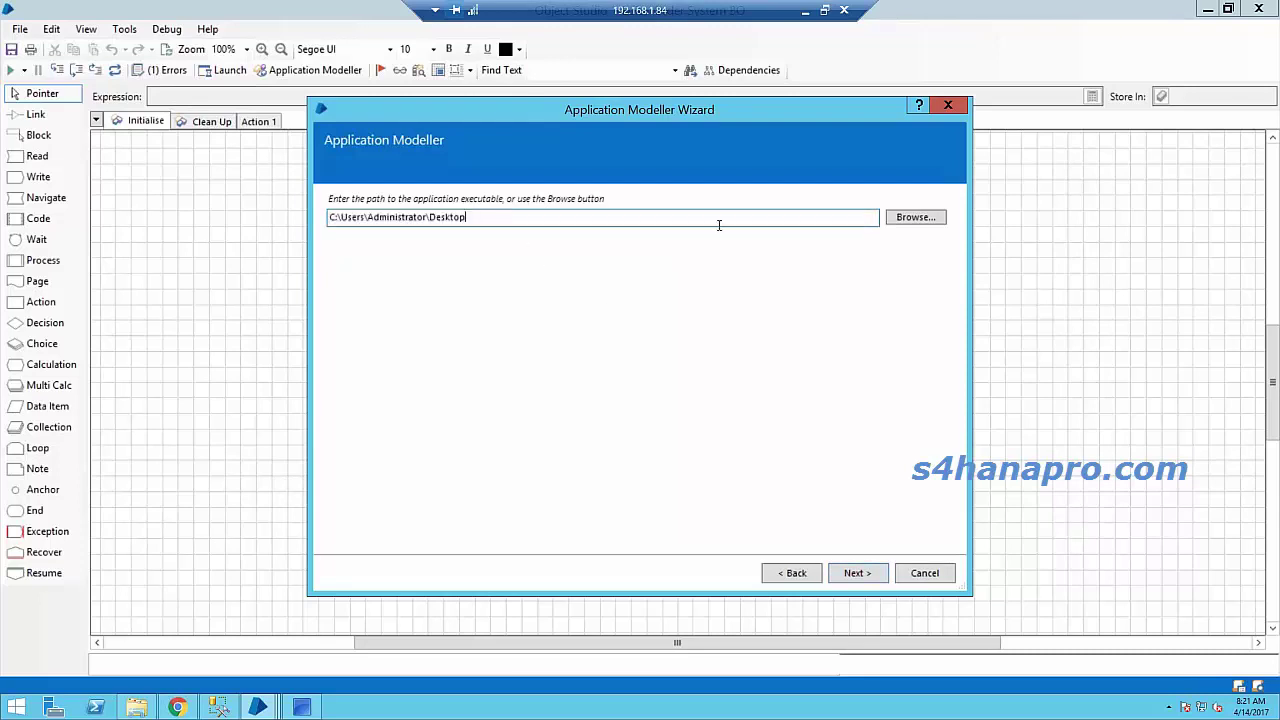
pyautogui.click(916, 222)
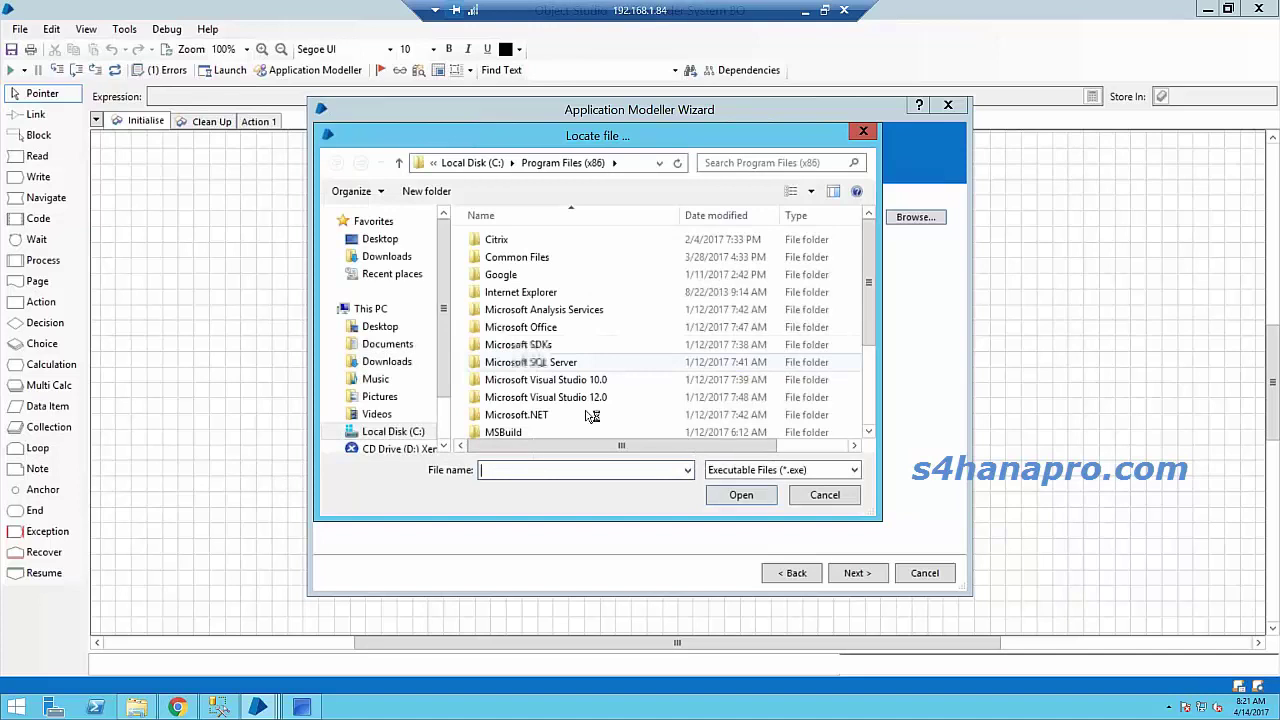
pyautogui.press('Return')
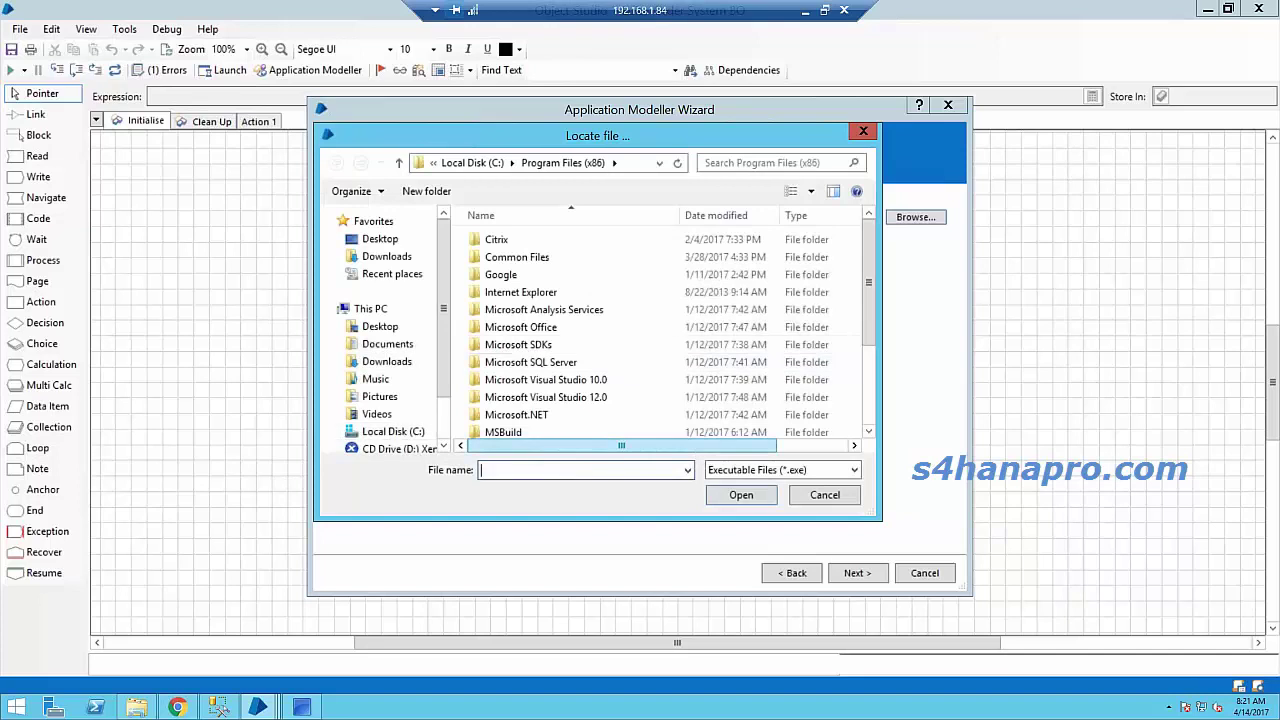
pyautogui.write('t')
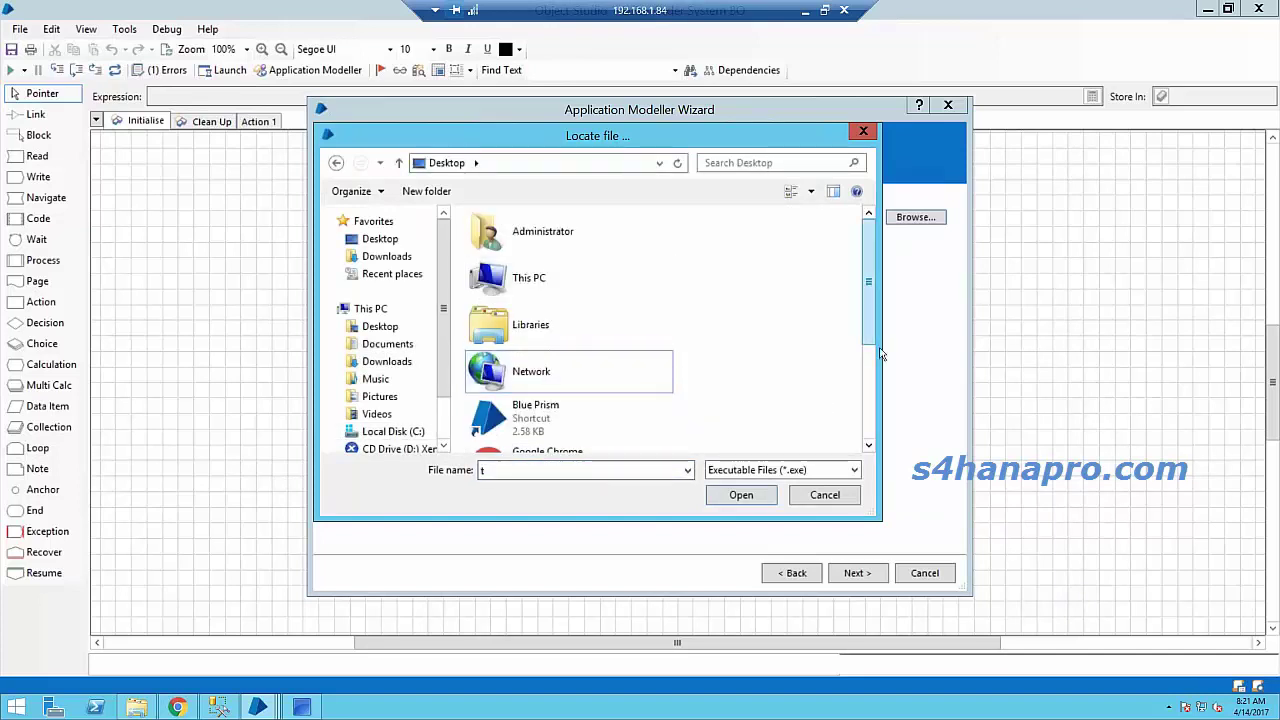
pyautogui.scroll(-1, 881, 352)
pyautogui.moveTo(870, 365); pyautogui.dragTo(878, 432)
pyautogui.click(550, 430)
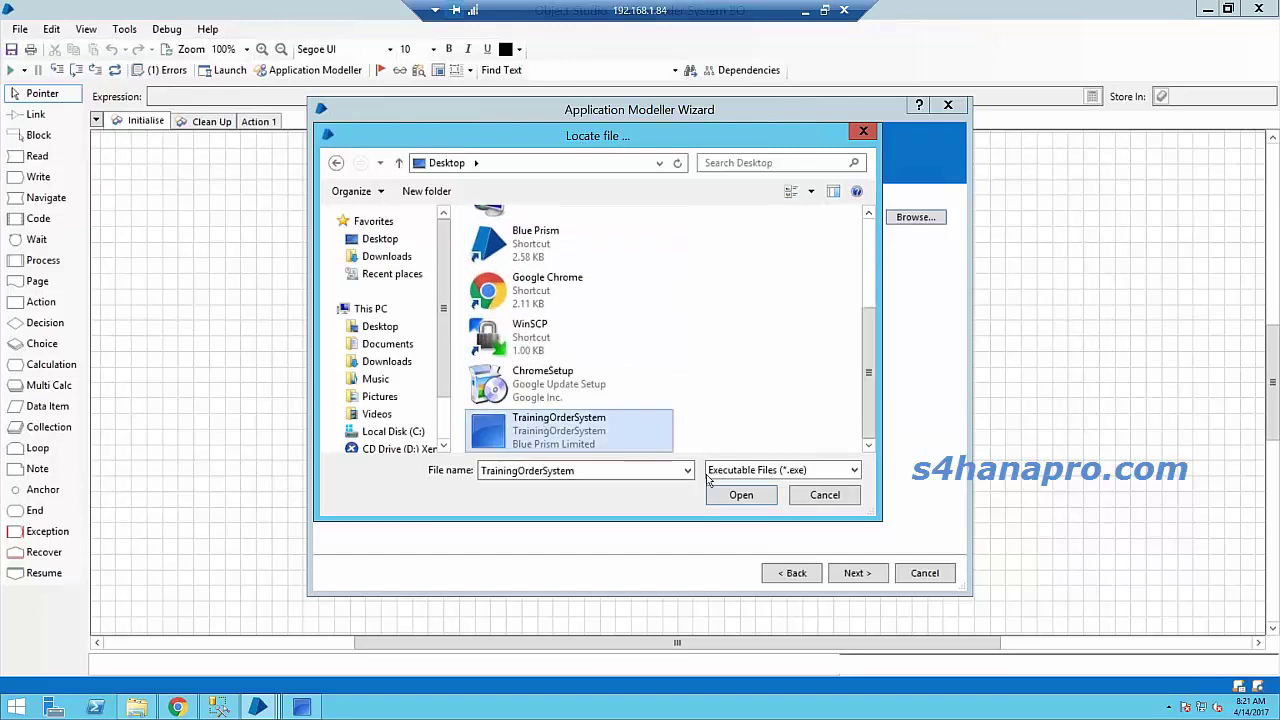
pyautogui.click(733, 494)
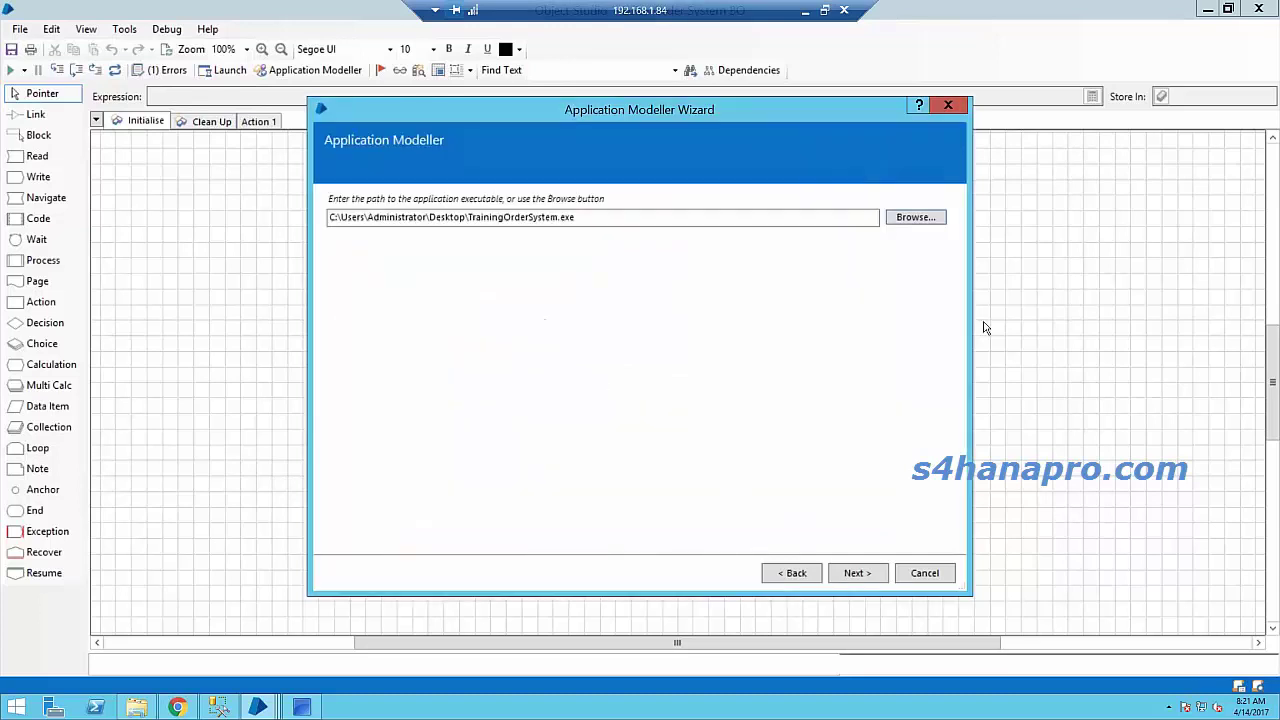
# Step: Complete the application wizard with blank command line parameters and working directory, keeping the Application Manager mode Embedded (default)
pyautogui.click(858, 577)
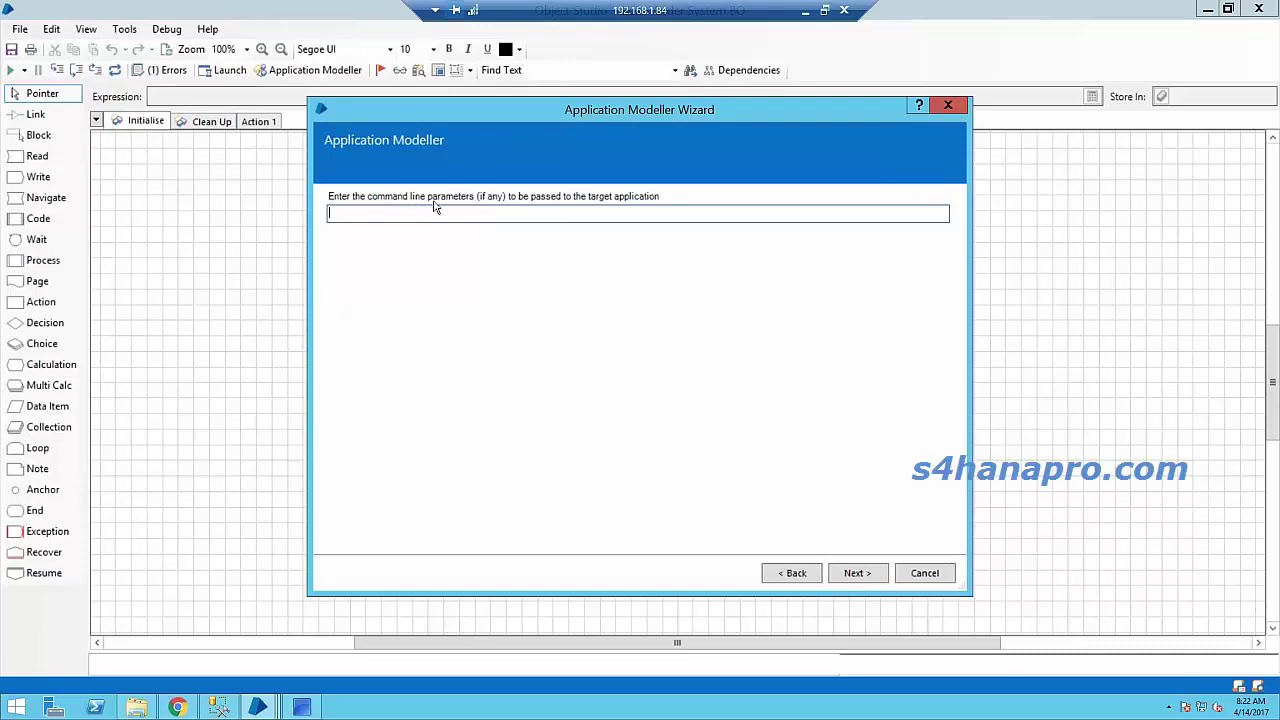
pyautogui.click(857, 574)
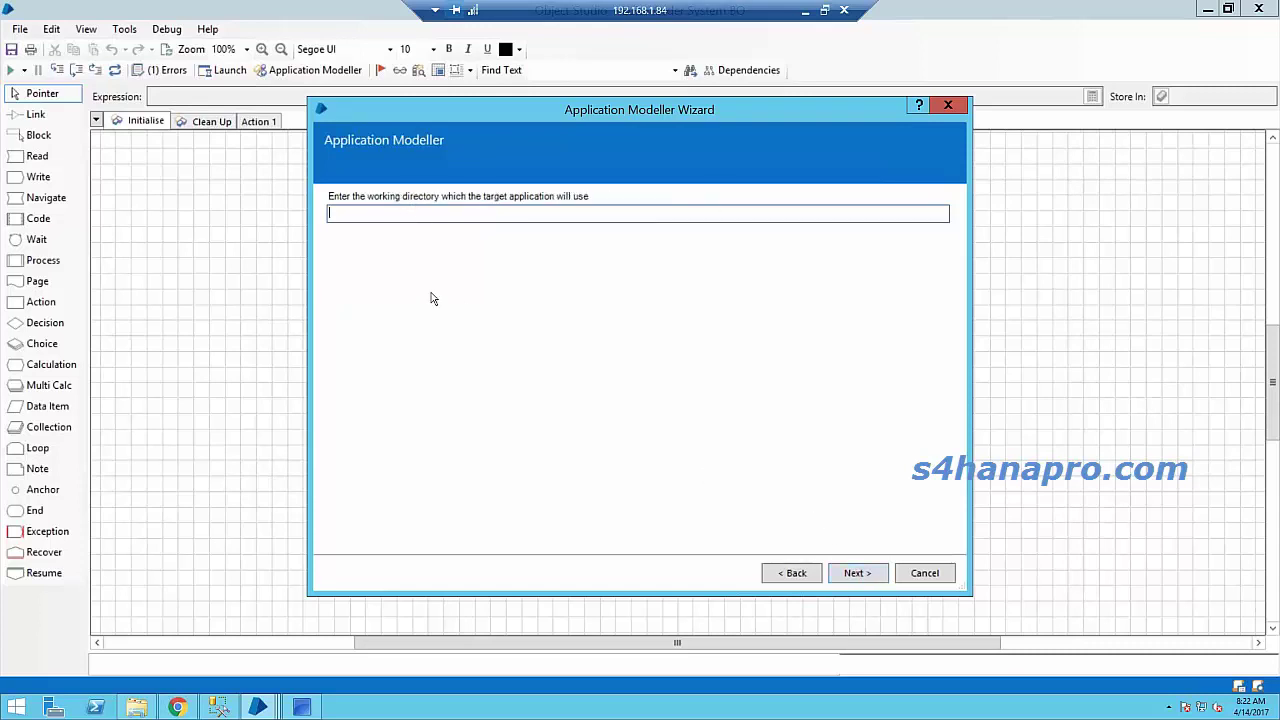
pyautogui.click(855, 573)
pyautogui.click(857, 575)
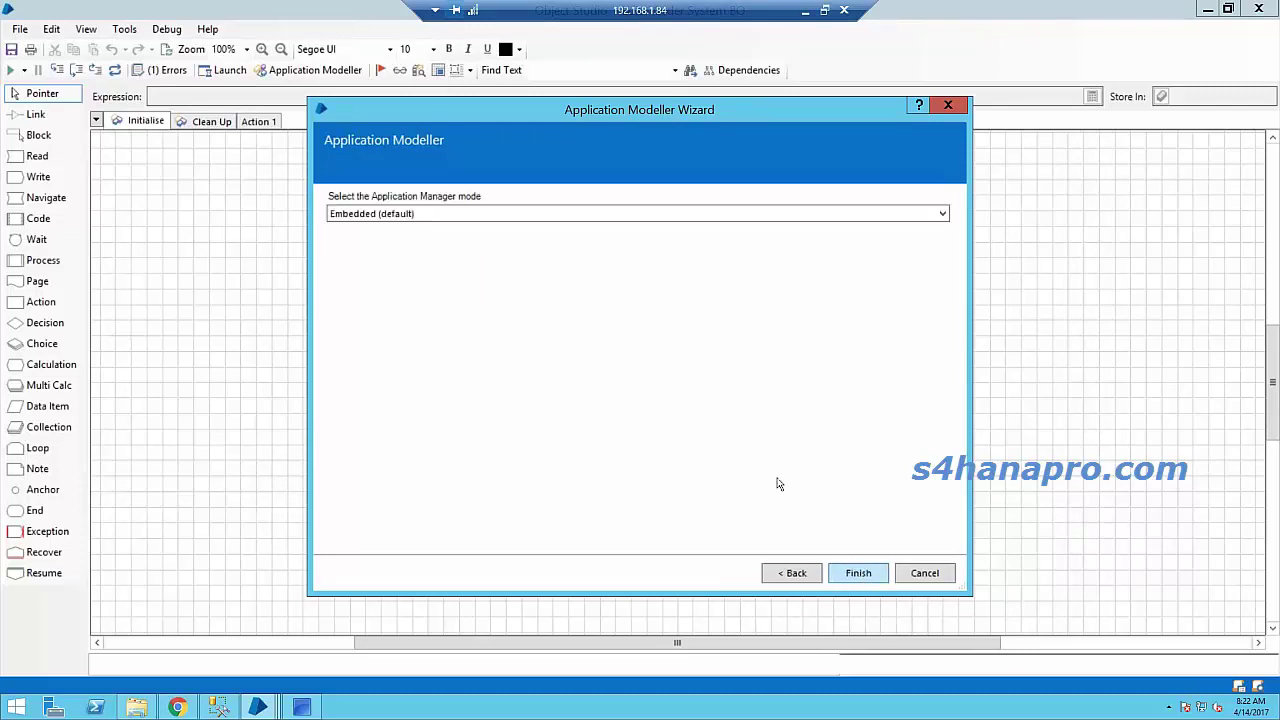
pyautogui.click(943, 217)
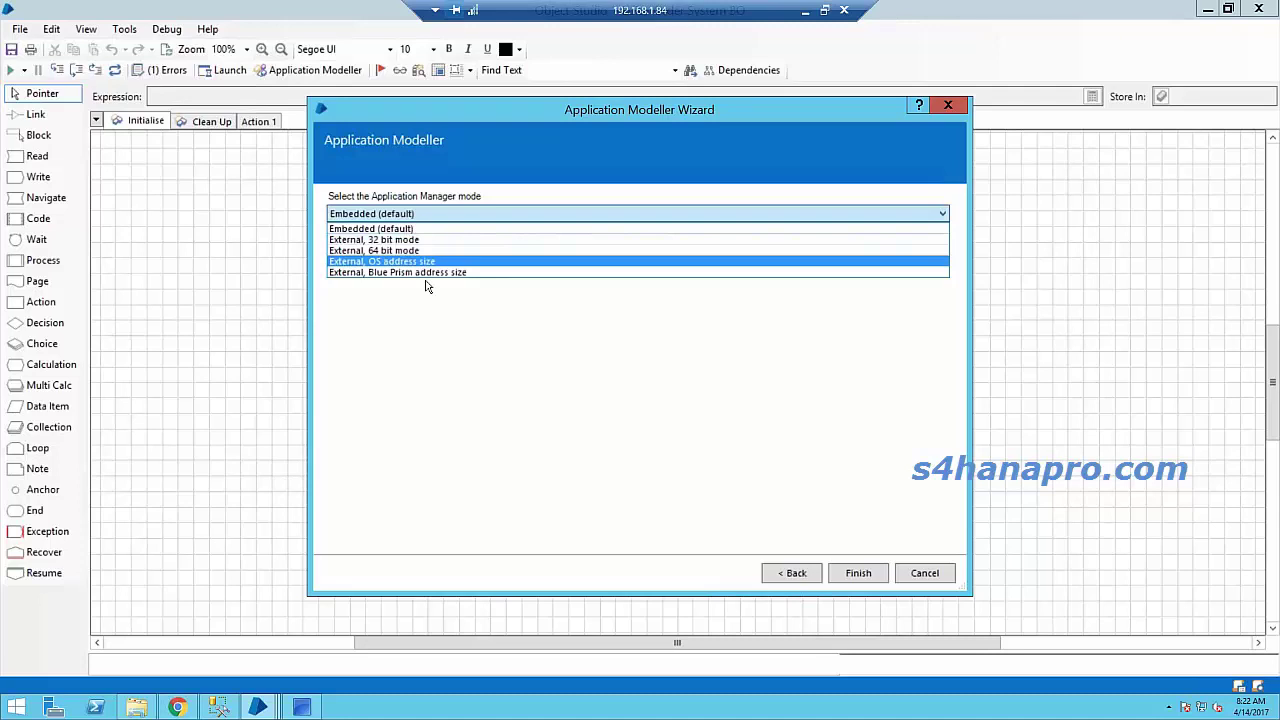
pyautogui.click(566, 333)
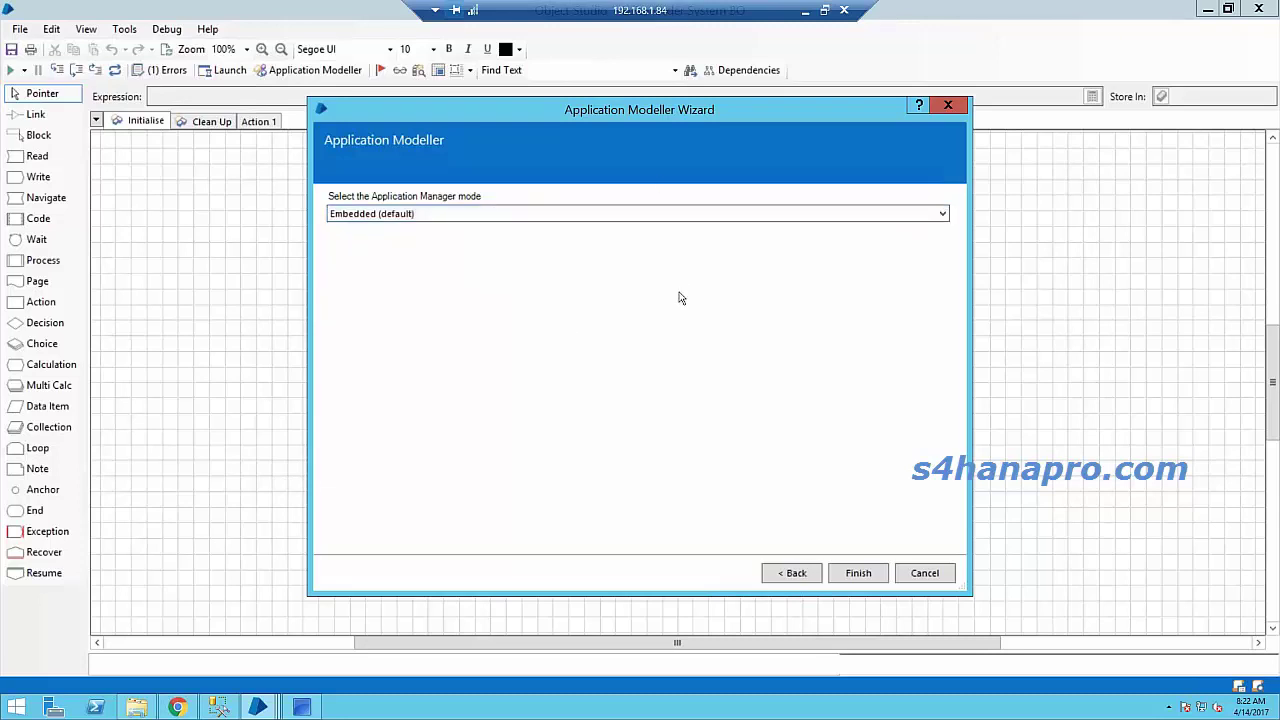
pyautogui.click(859, 573)
# Step: Review the Order System BO root's application name and executable path, and its Element1 entry in the application tree
pyautogui.click(432, 205)
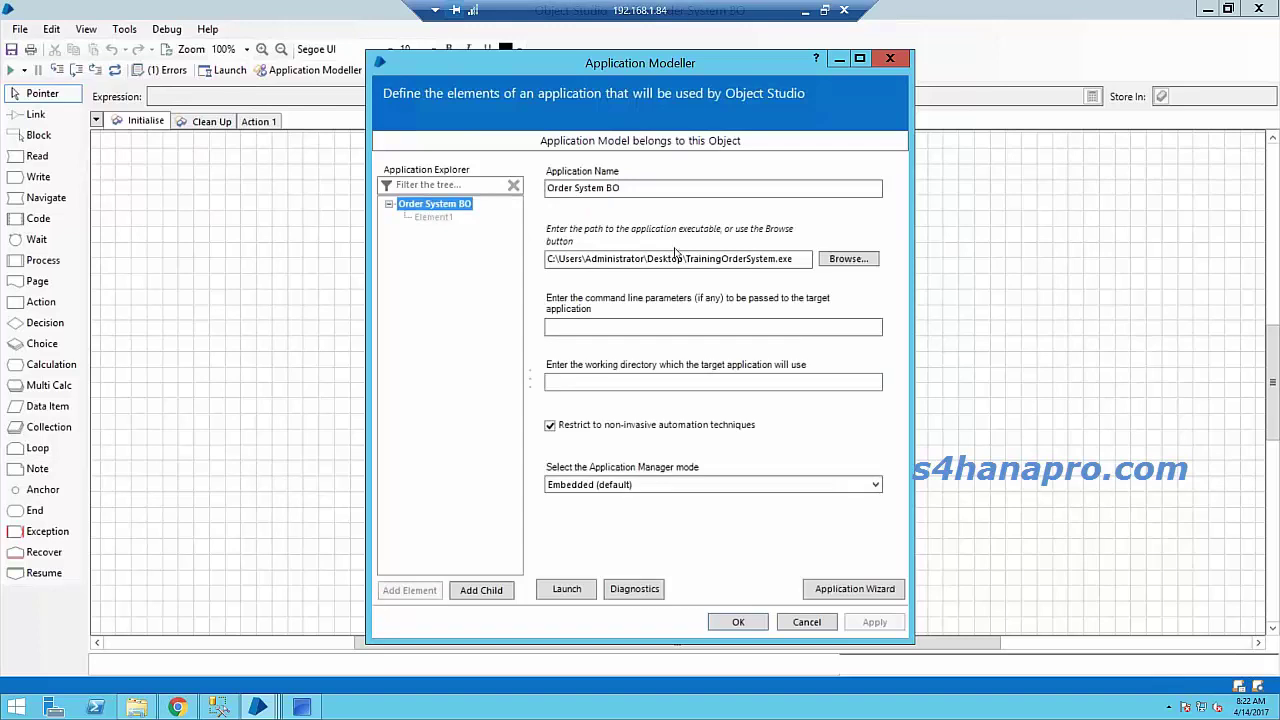
pyautogui.click(634, 188)
pyautogui.moveTo(634, 188); pyautogui.dragTo(545, 189)
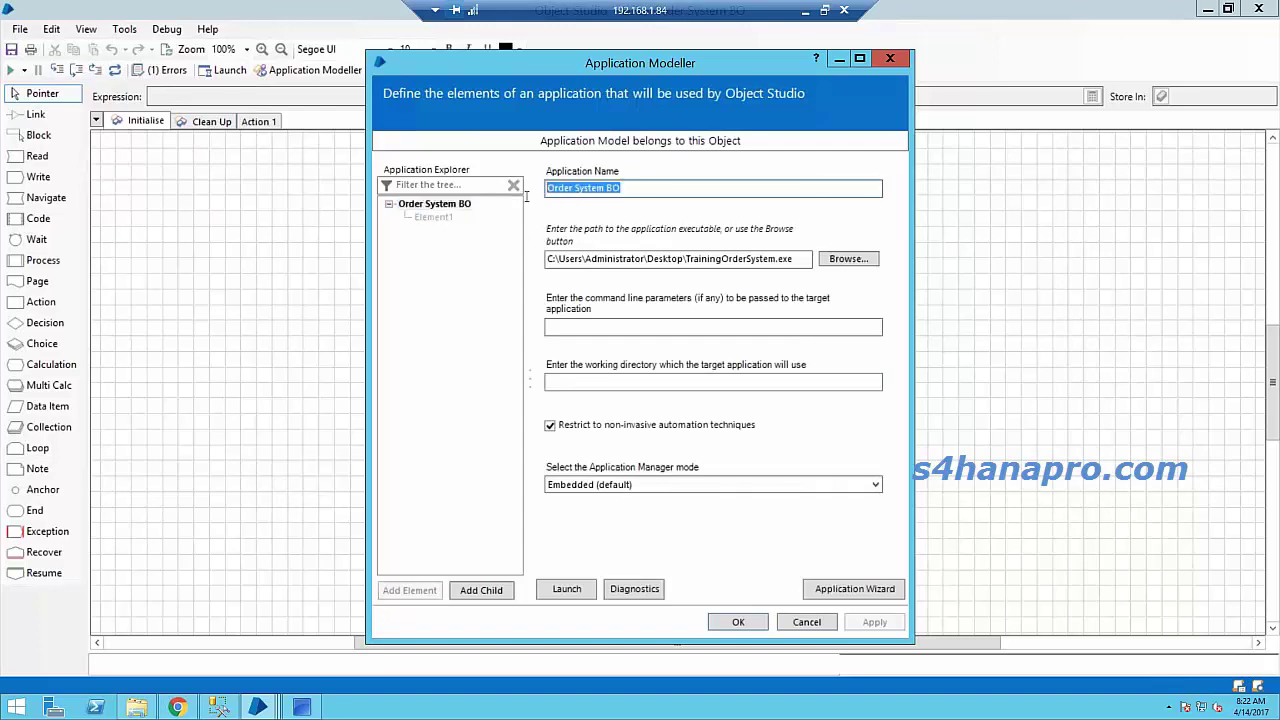
pyautogui.click(427, 210)
pyautogui.click(430, 217)
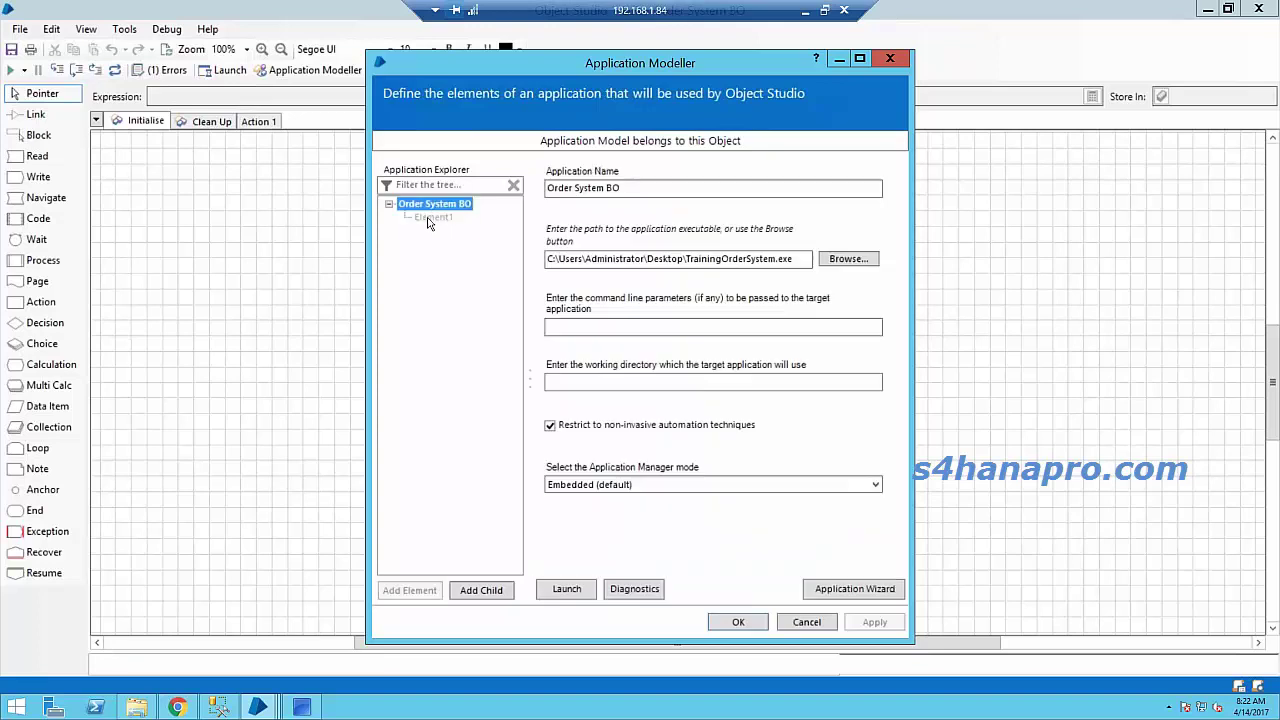
pyautogui.click(430, 217)
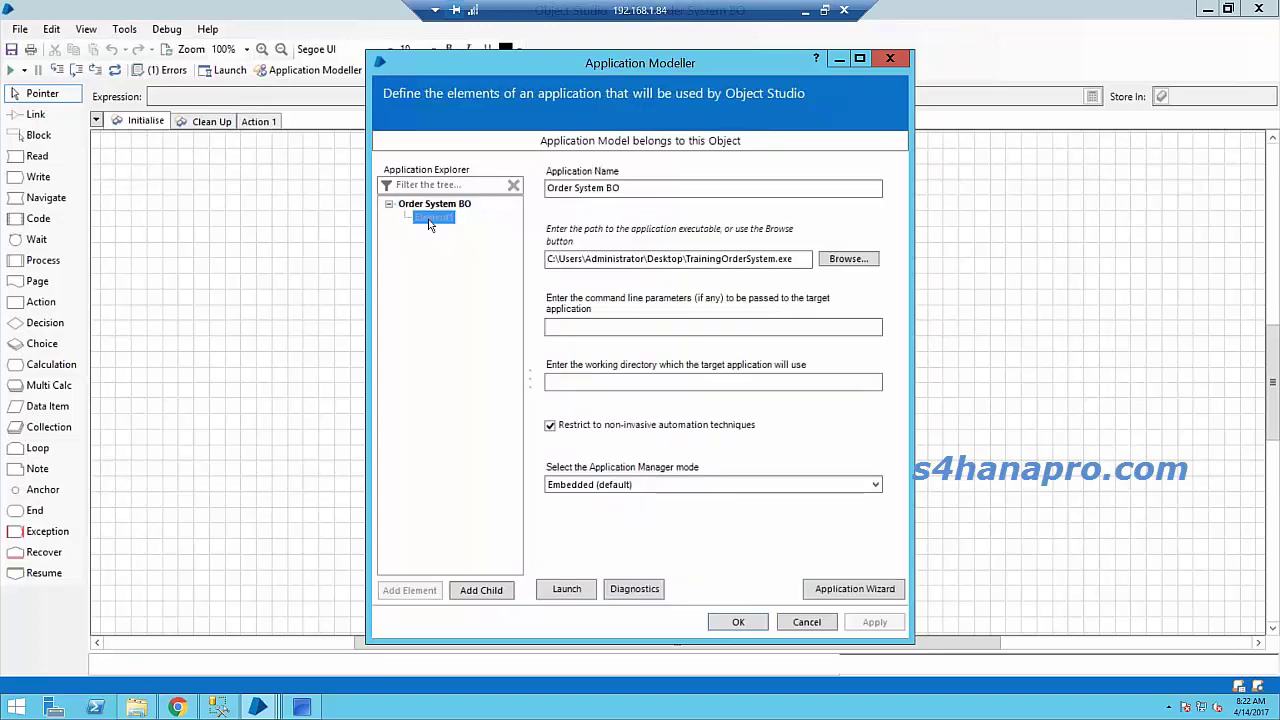
pyautogui.click(434, 205)
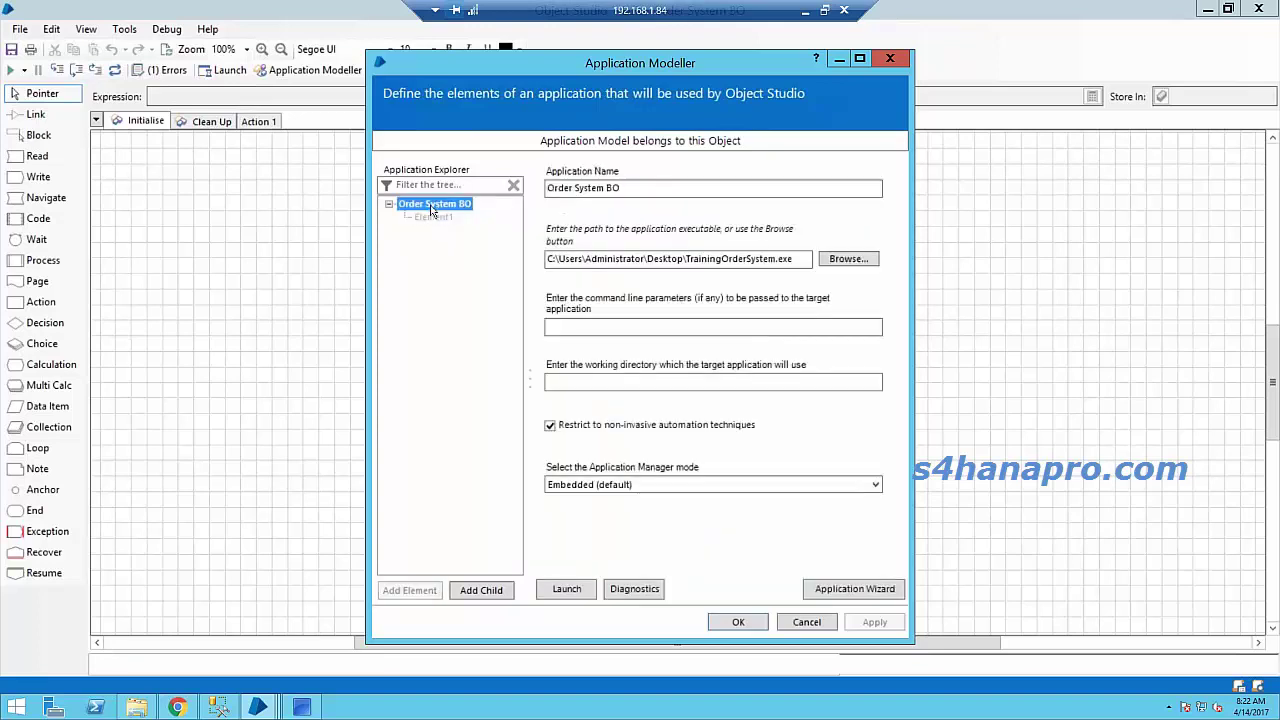
pyautogui.click(699, 262)
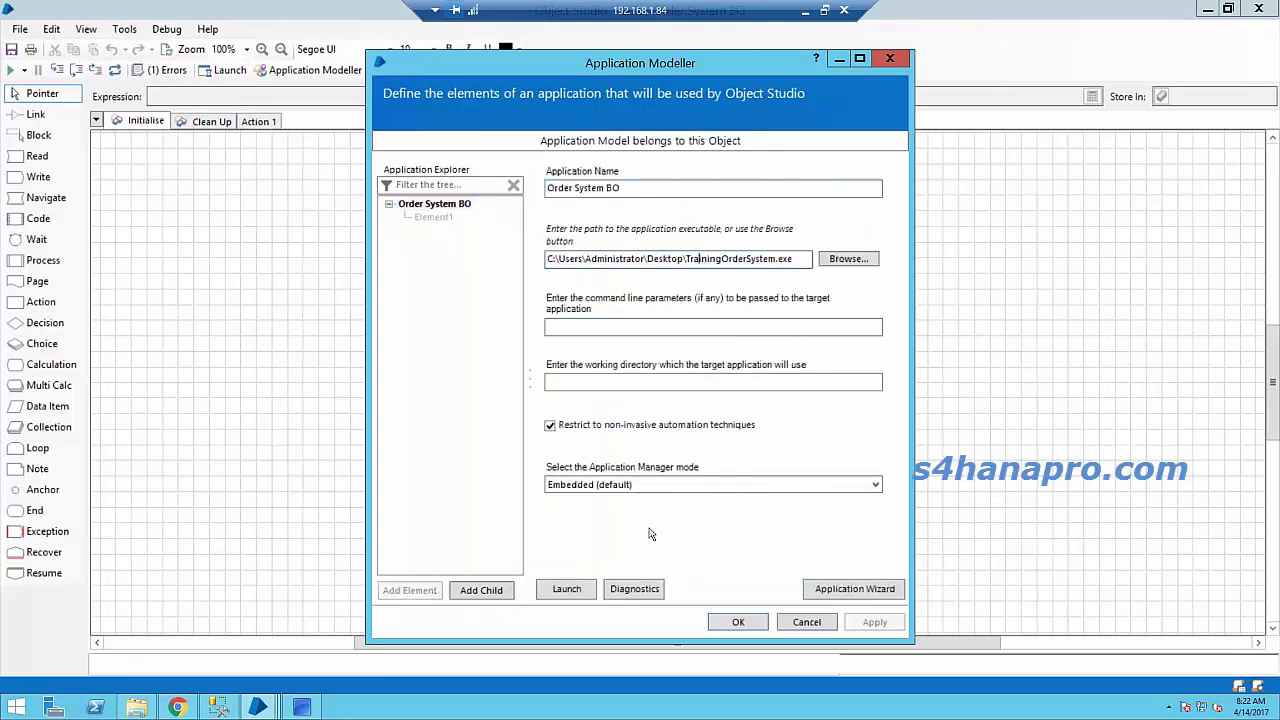
# Step: Launch the training order application from Element1 and start the Identification Tool for that element
pyautogui.click(445, 218)
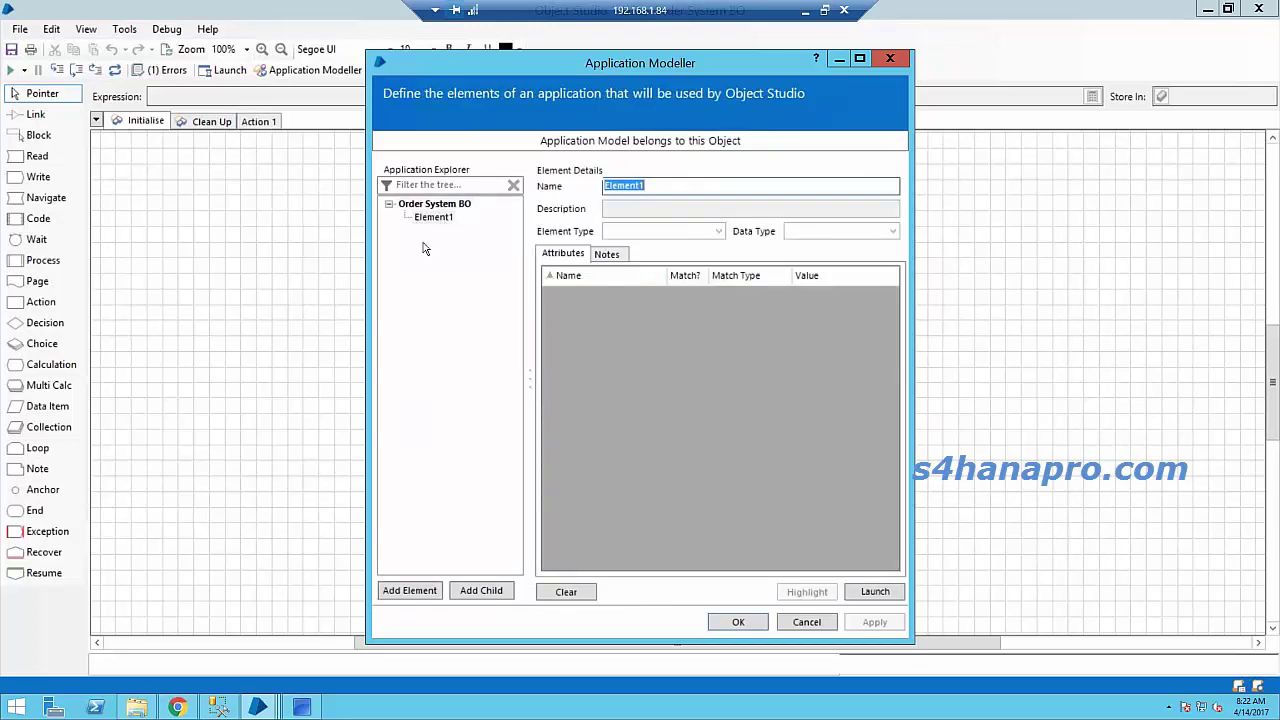
pyautogui.click(867, 596)
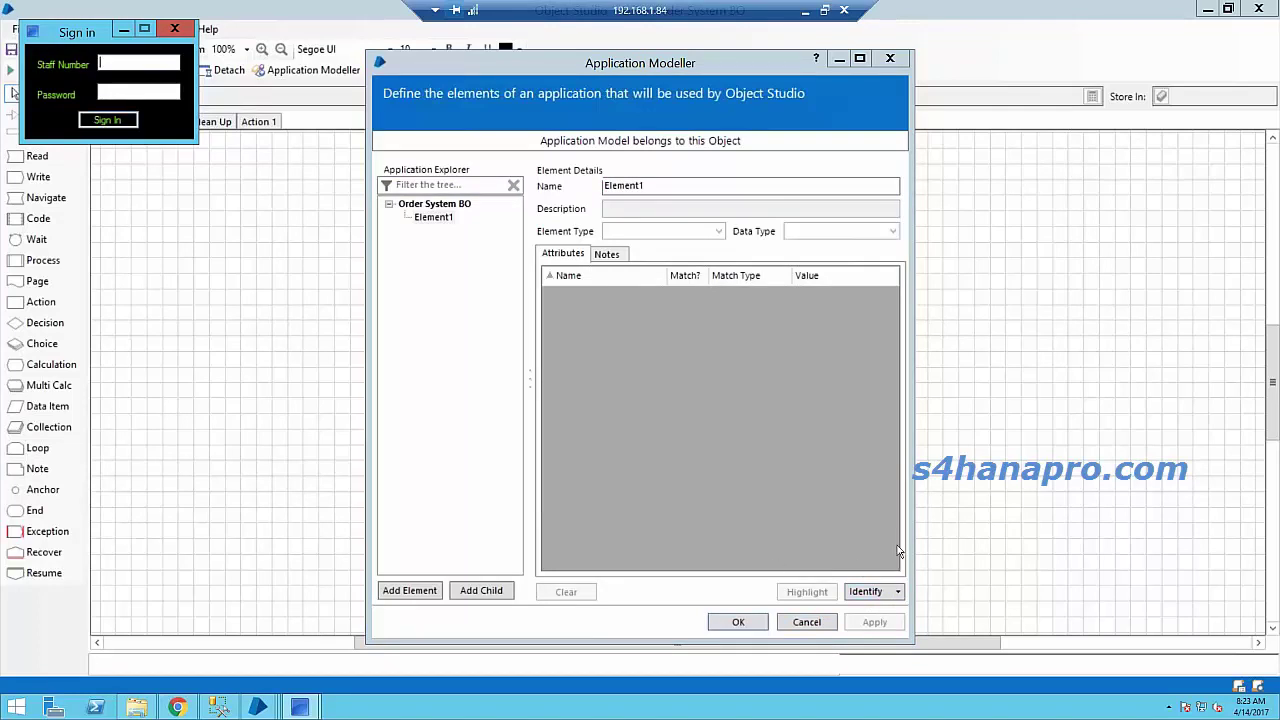
pyautogui.click(866, 592)
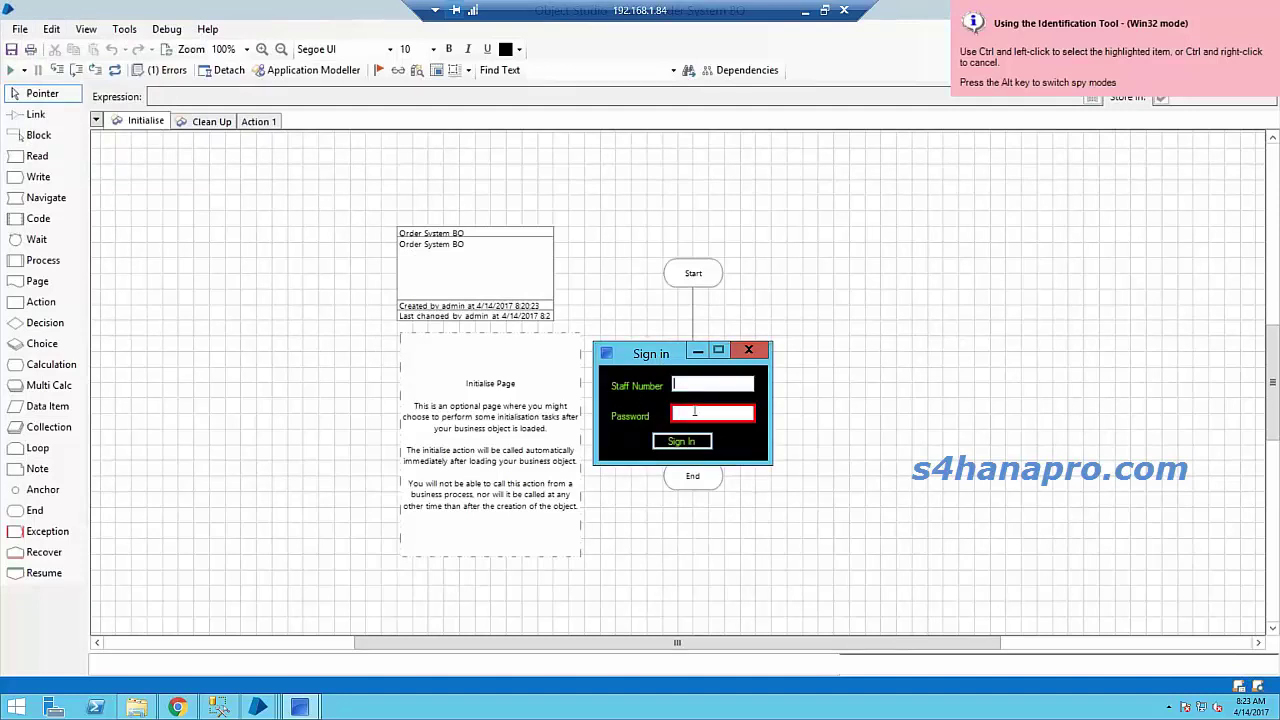
# Step: Try the Identification Tool's Win32, Accessibility and Region modes on the Staff Number and Password fields of the Sign in window
pyautogui.click(694, 411)
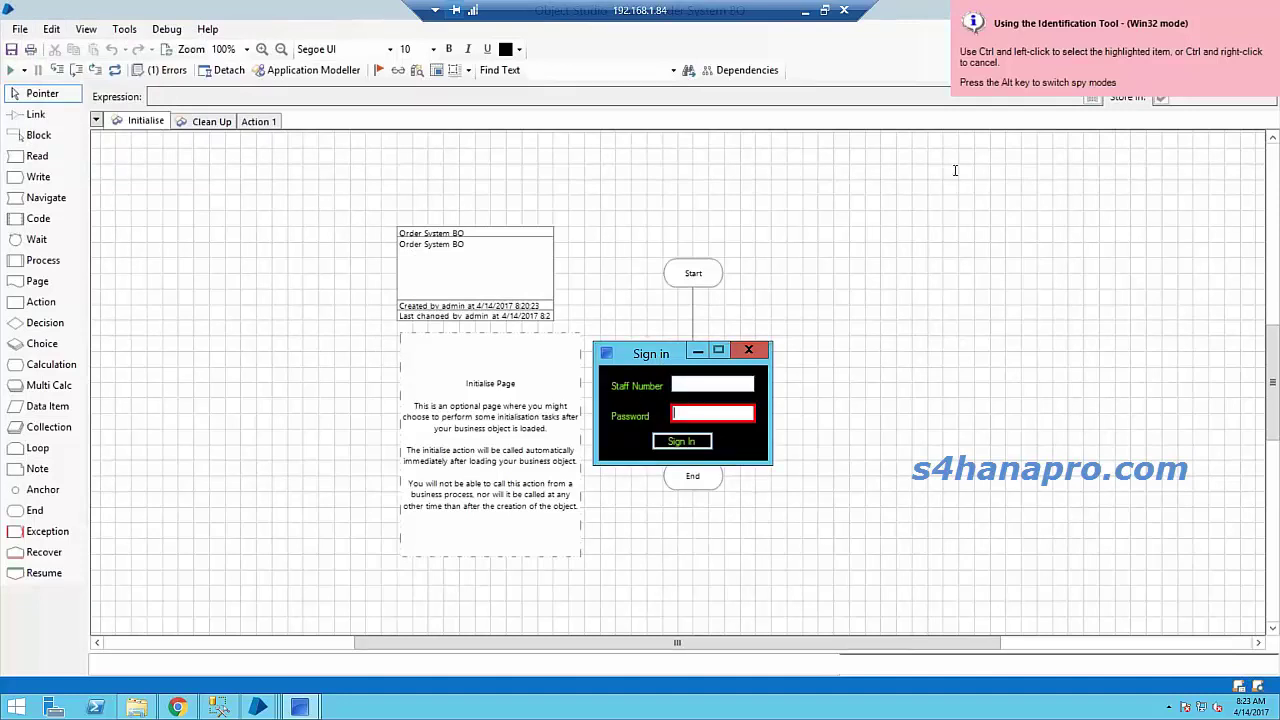
pyautogui.keyDown('ctrl'); pyautogui.click(702, 414); pyautogui.keyUp('ctrl')
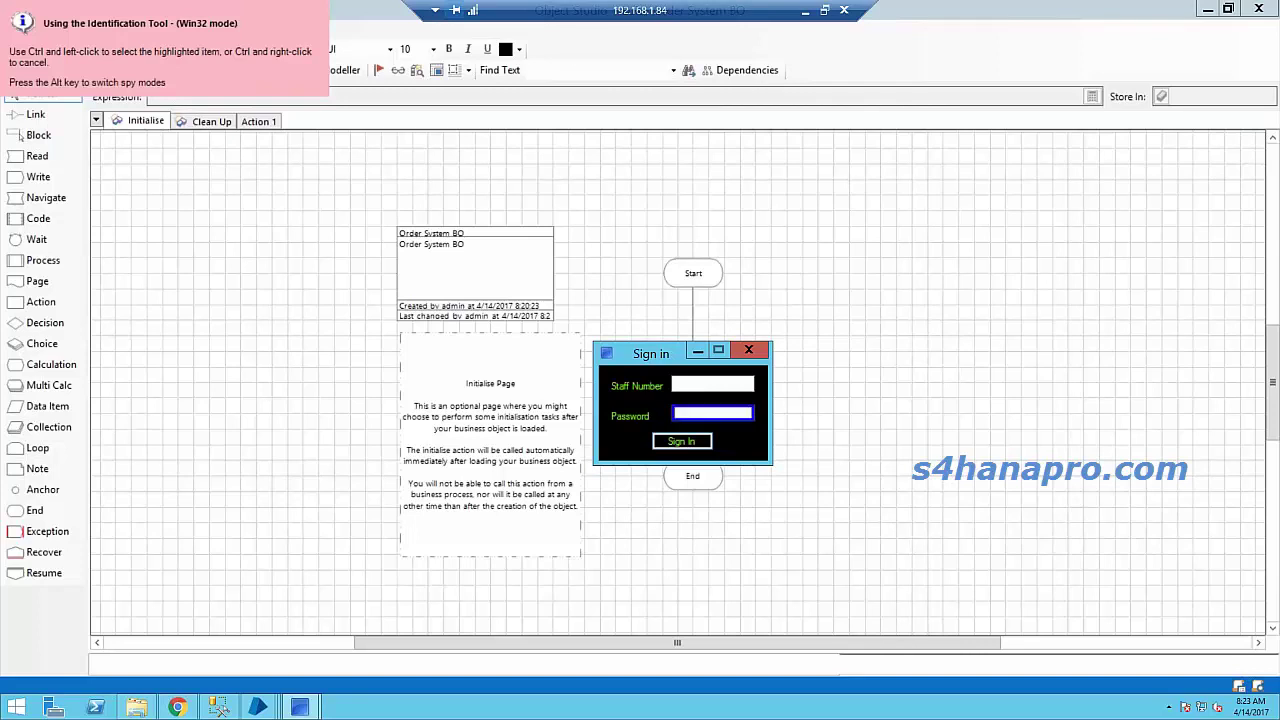
pyautogui.press('alt')
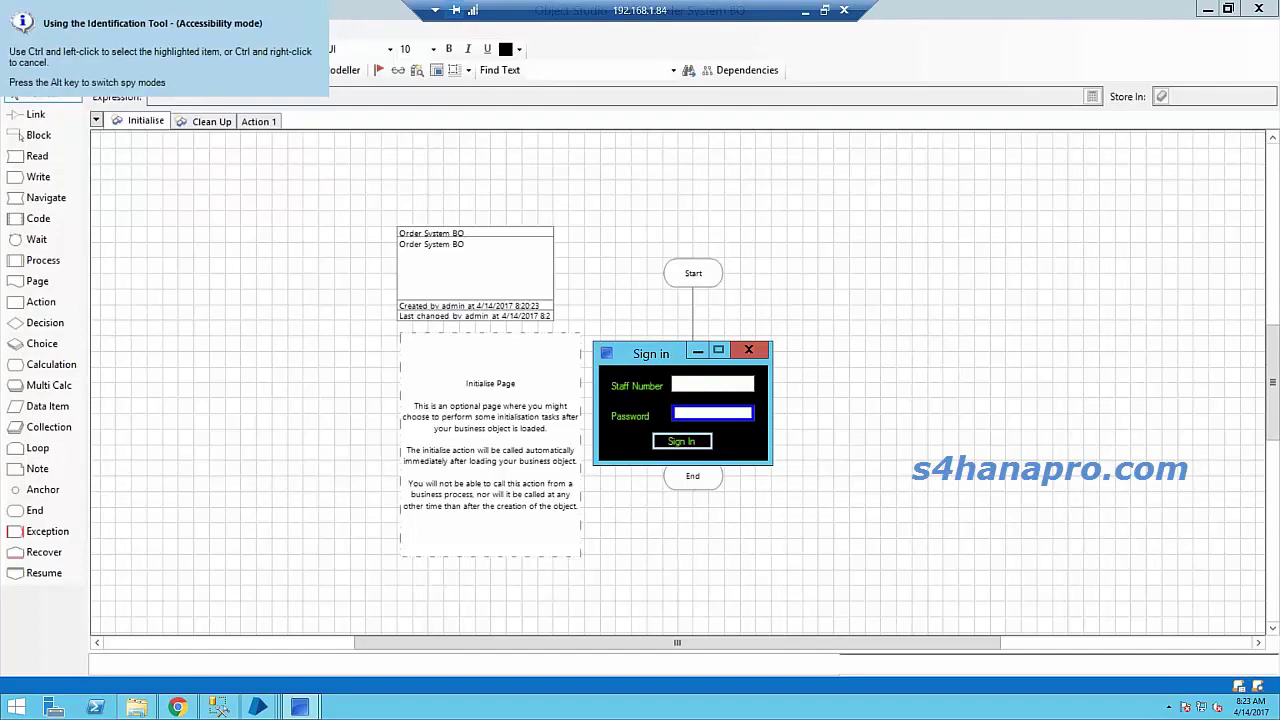
pyautogui.press('alt')
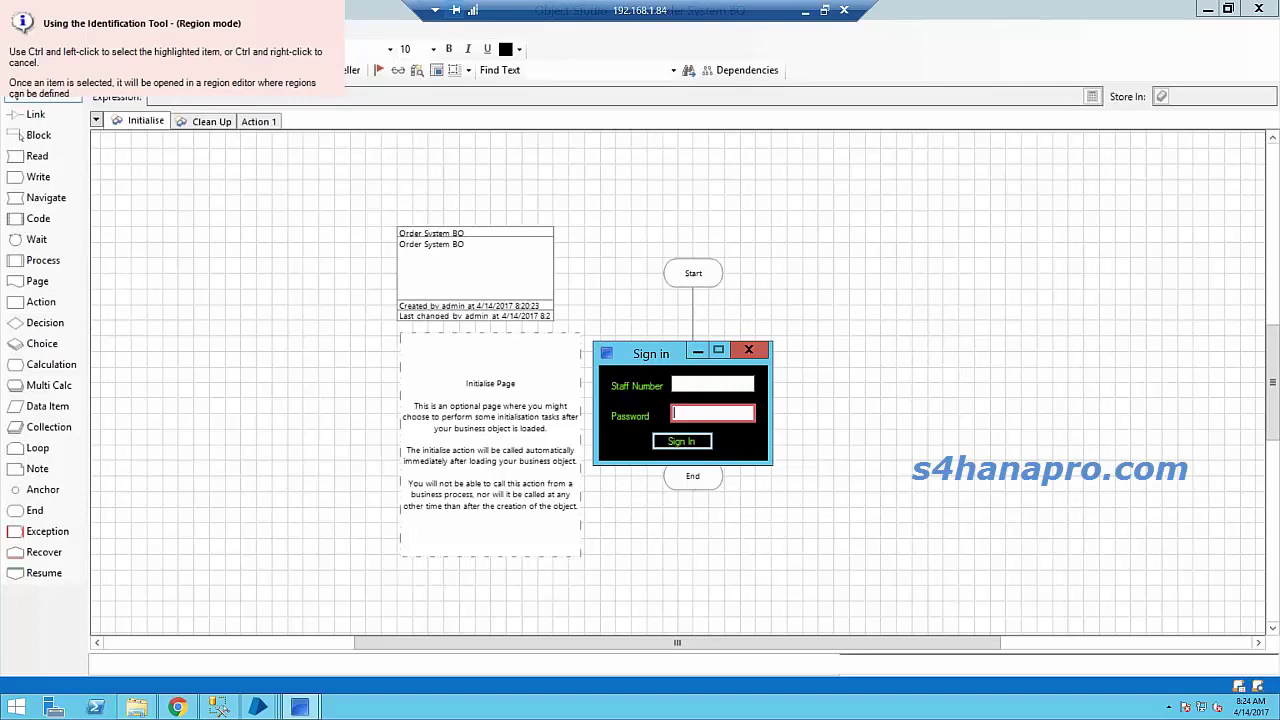
pyautogui.press('alt')
pyautogui.press('alt')
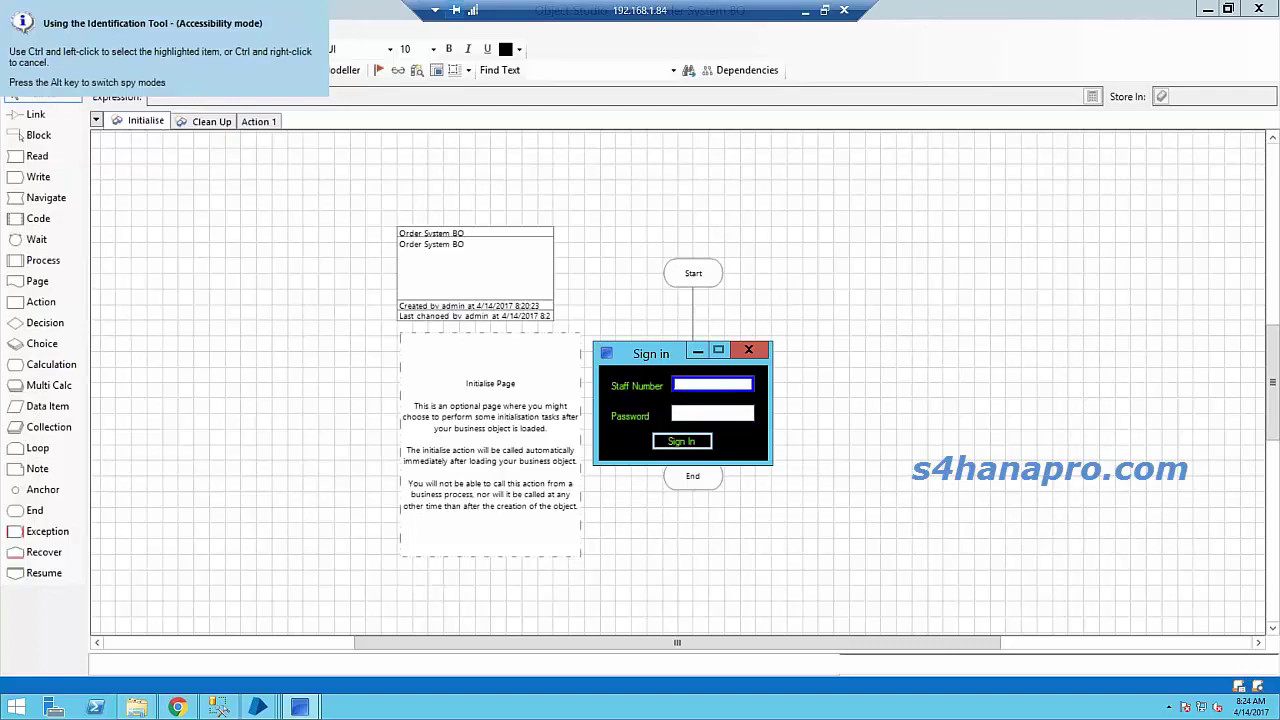
pyautogui.press('alt')
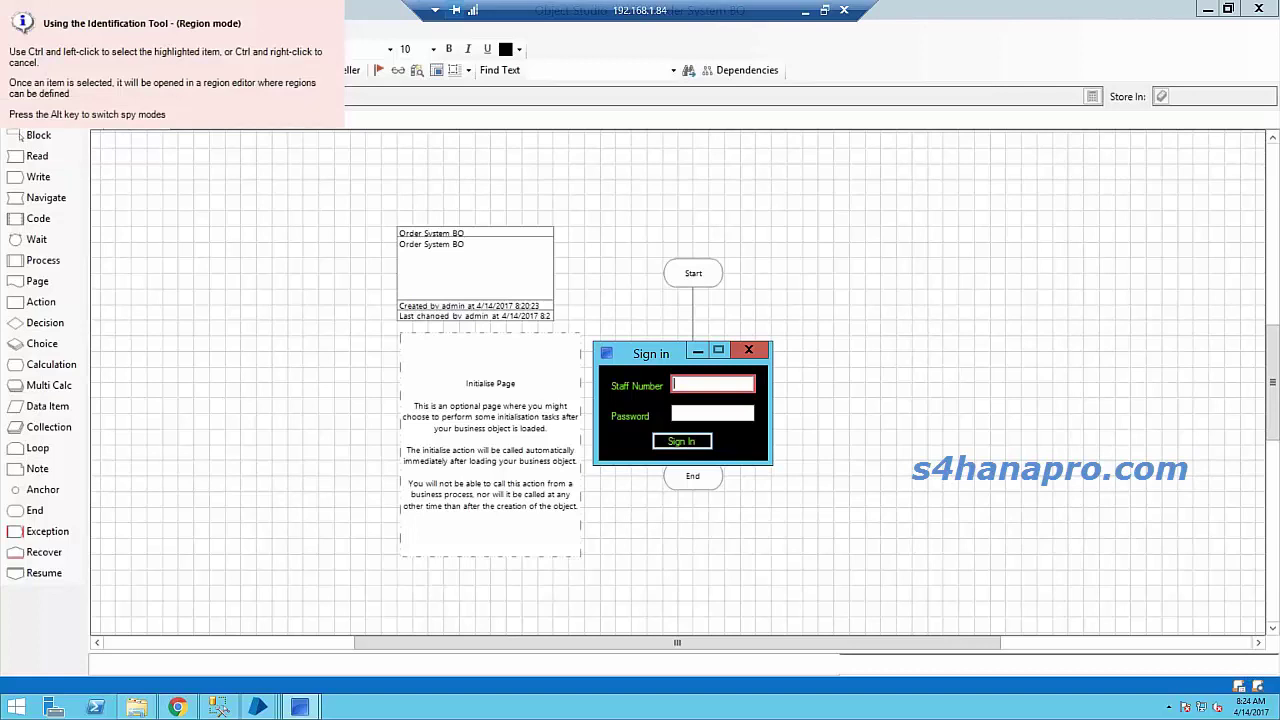
# Step: Identify the Sign in window for Element1 in Win32 mode, and check it by sorting attributes by match and highlighting the window
pyautogui.press('alt')
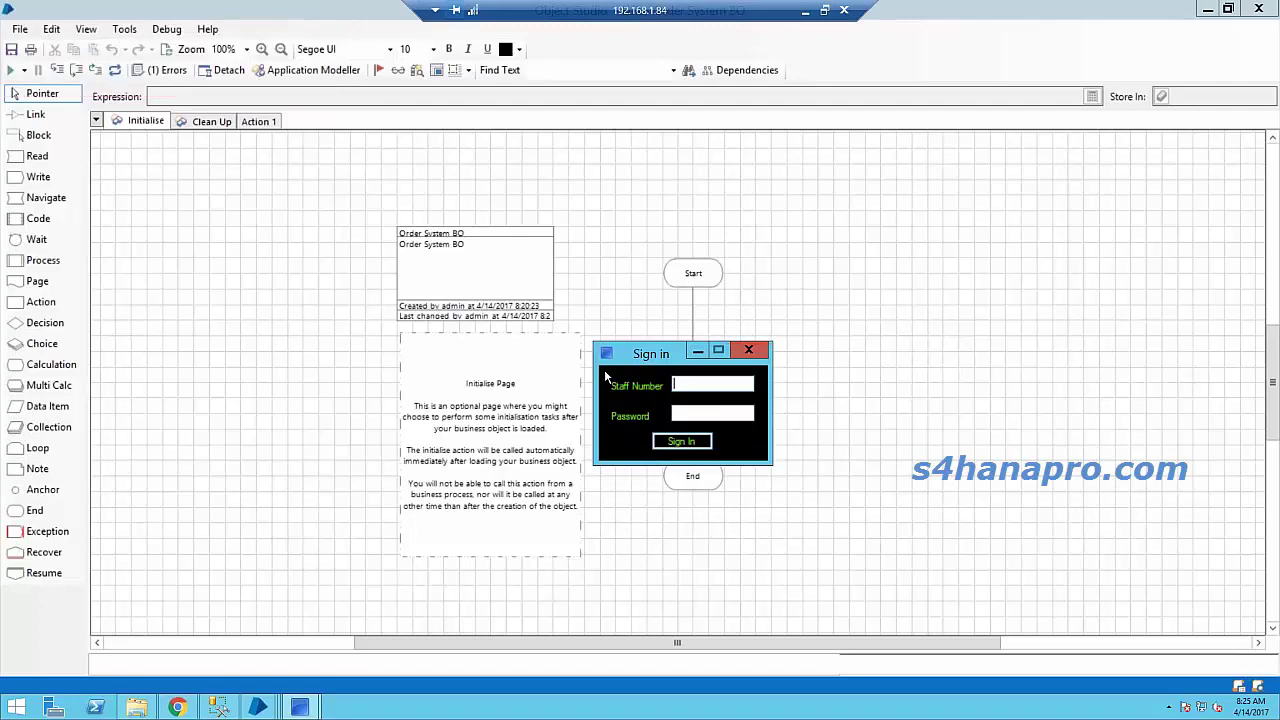
pyautogui.moveTo(655, 350); pyautogui.dragTo(221, 206)
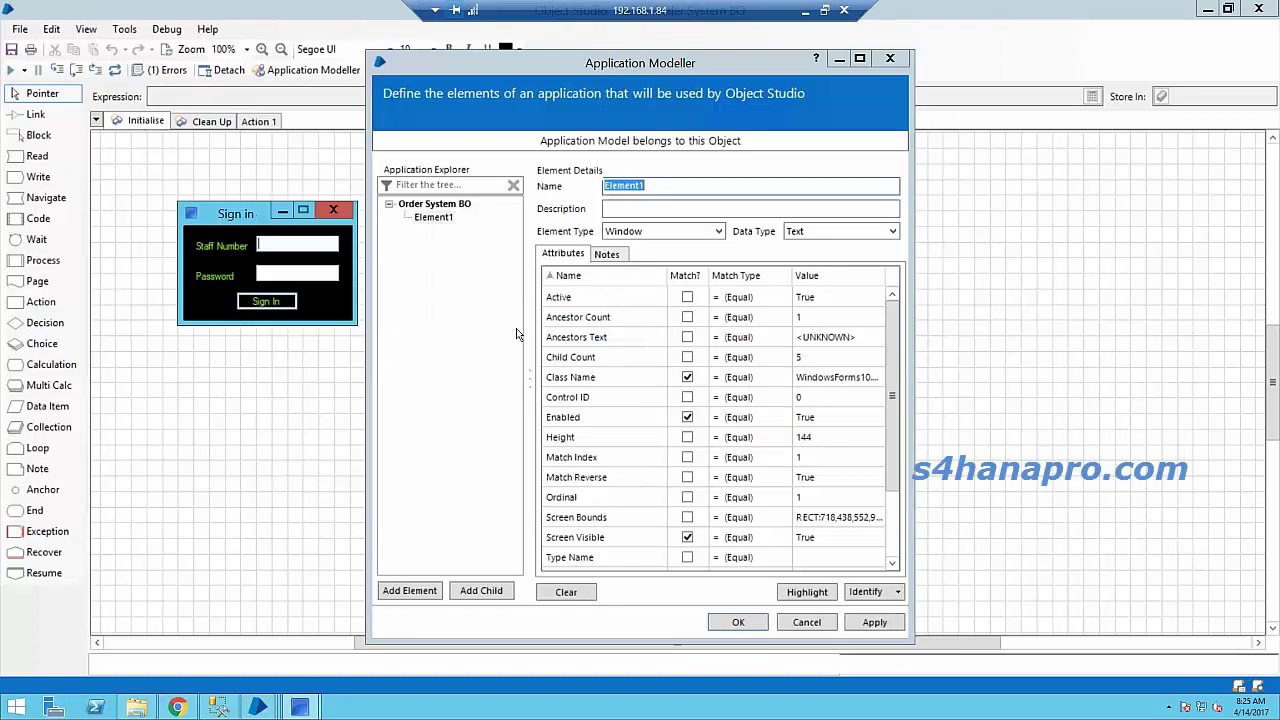
pyautogui.click(686, 277)
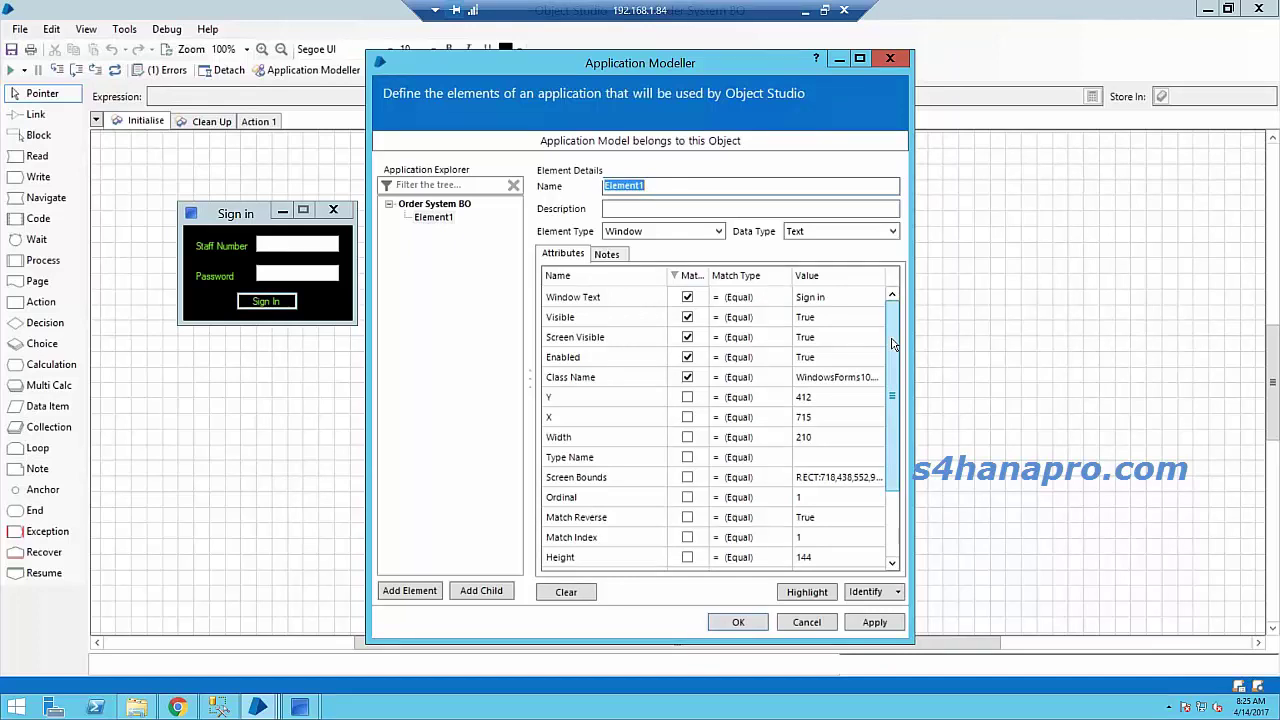
pyautogui.click(797, 596)
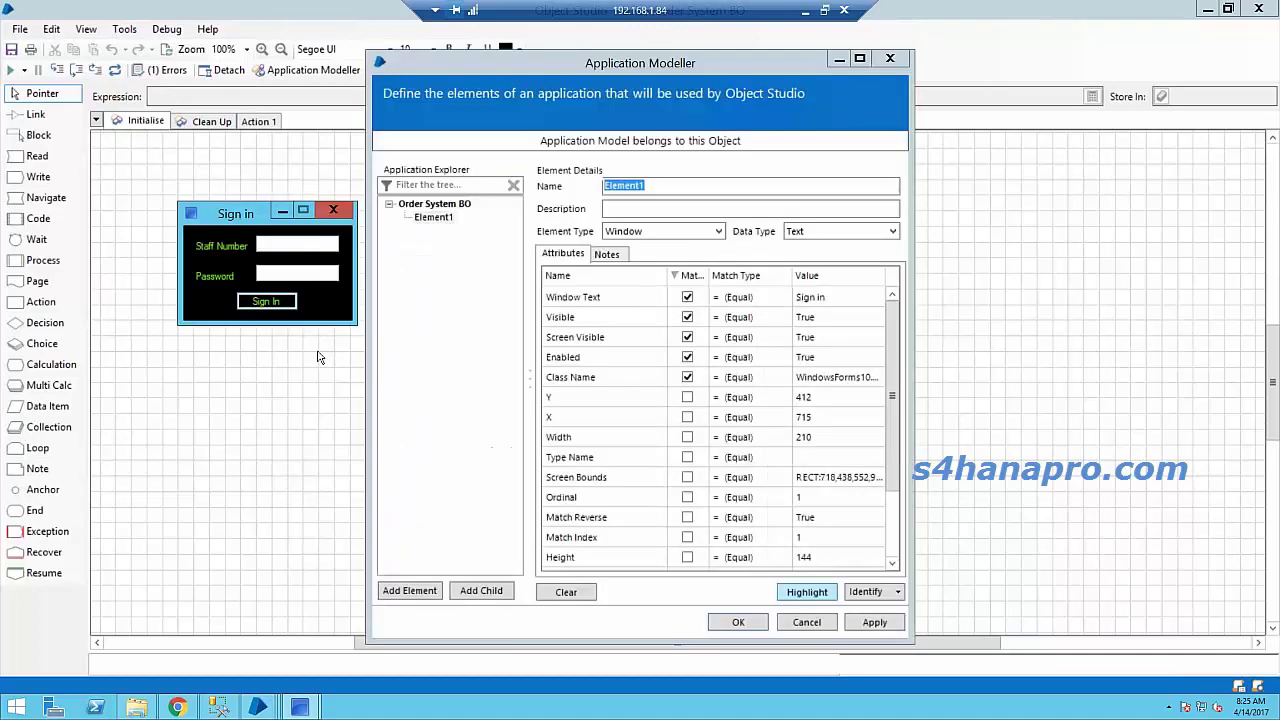
pyautogui.click(806, 596)
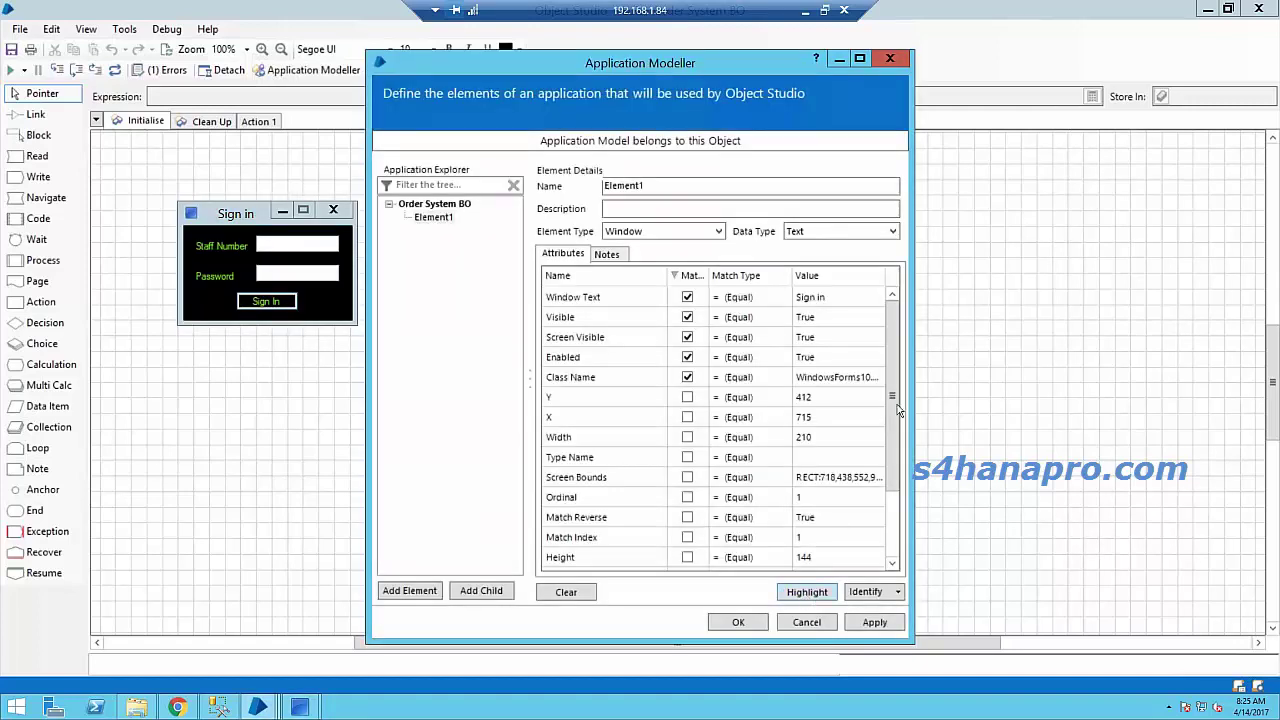
# Step: Rename Element1 to Login WIndow and add a child element beneath it
pyautogui.doubleClick(651, 188)
pyautogui.write('Login Window')
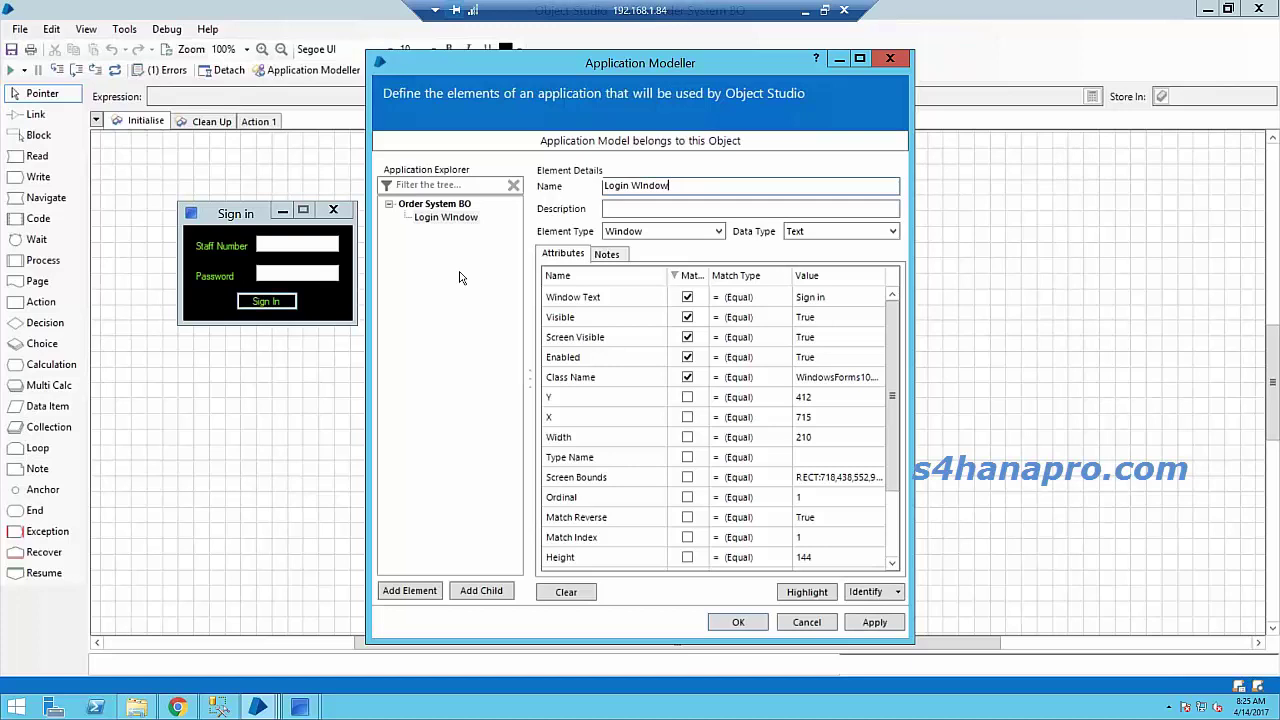
pyautogui.click(430, 222)
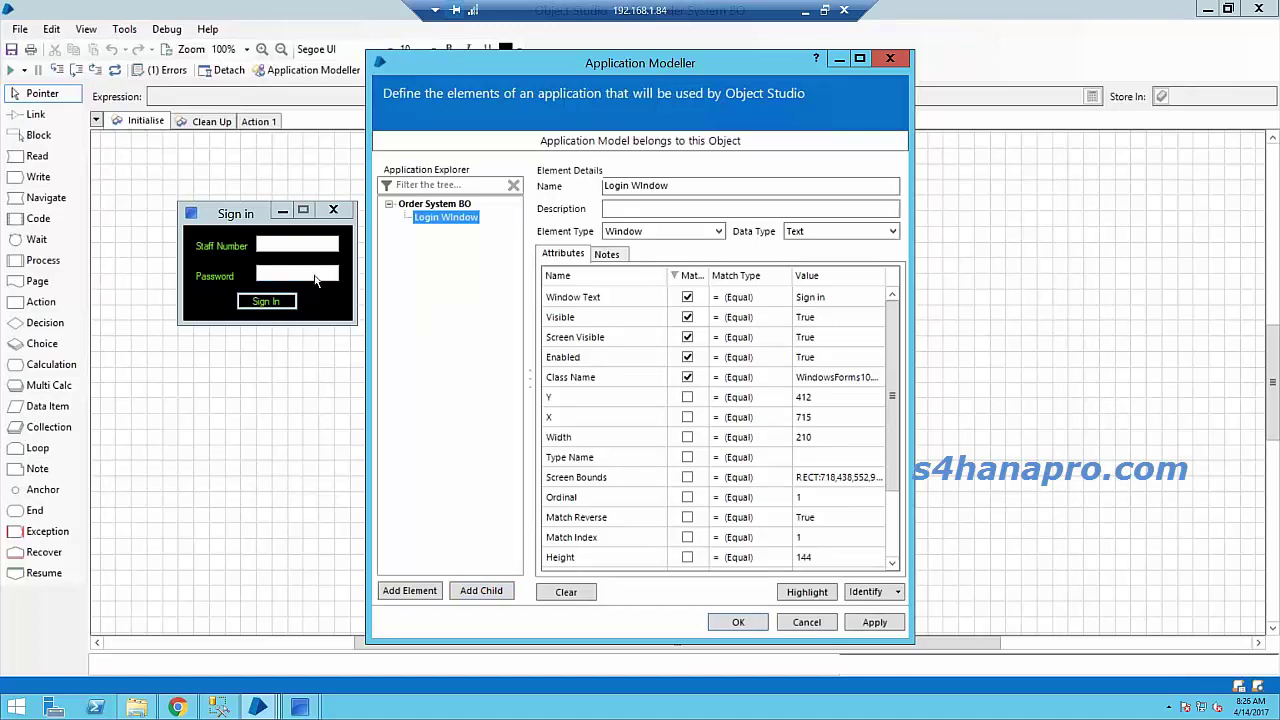
pyautogui.click(480, 591)
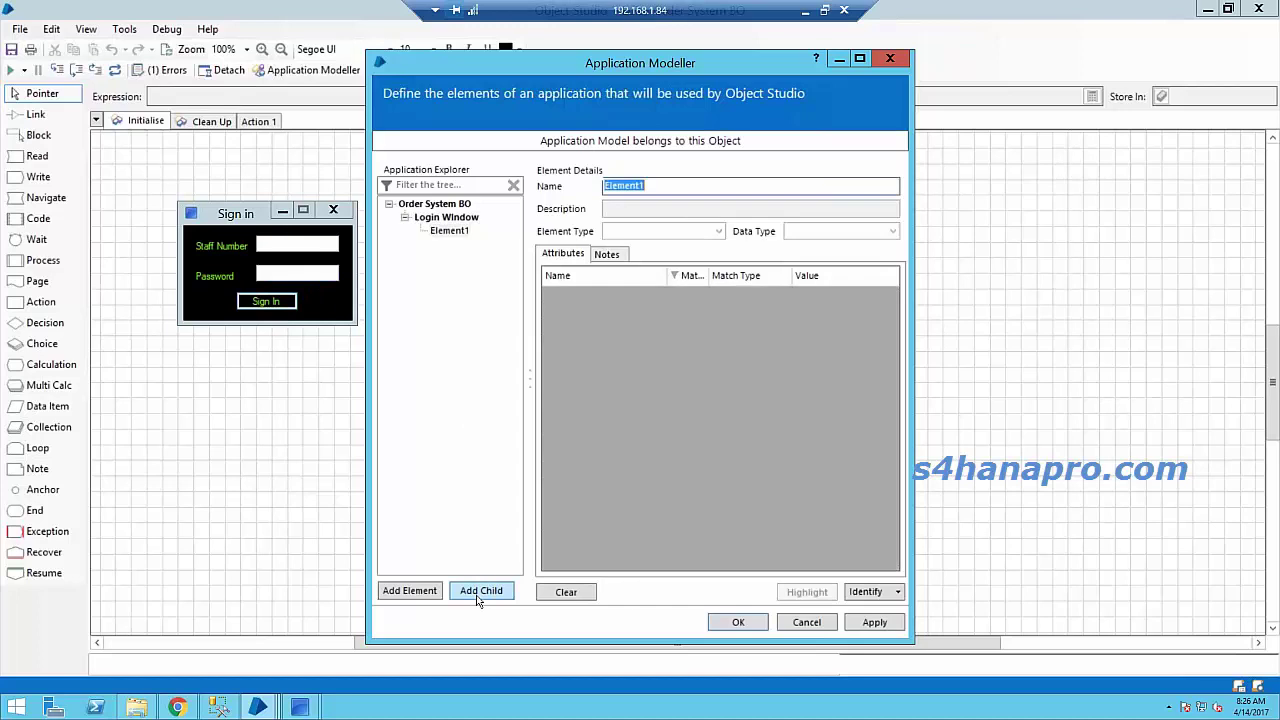
# Step: Name the child element Staff Number TB and identify it as the Staff Number field of the Sign in window in Win32 mode
pyautogui.write('St')
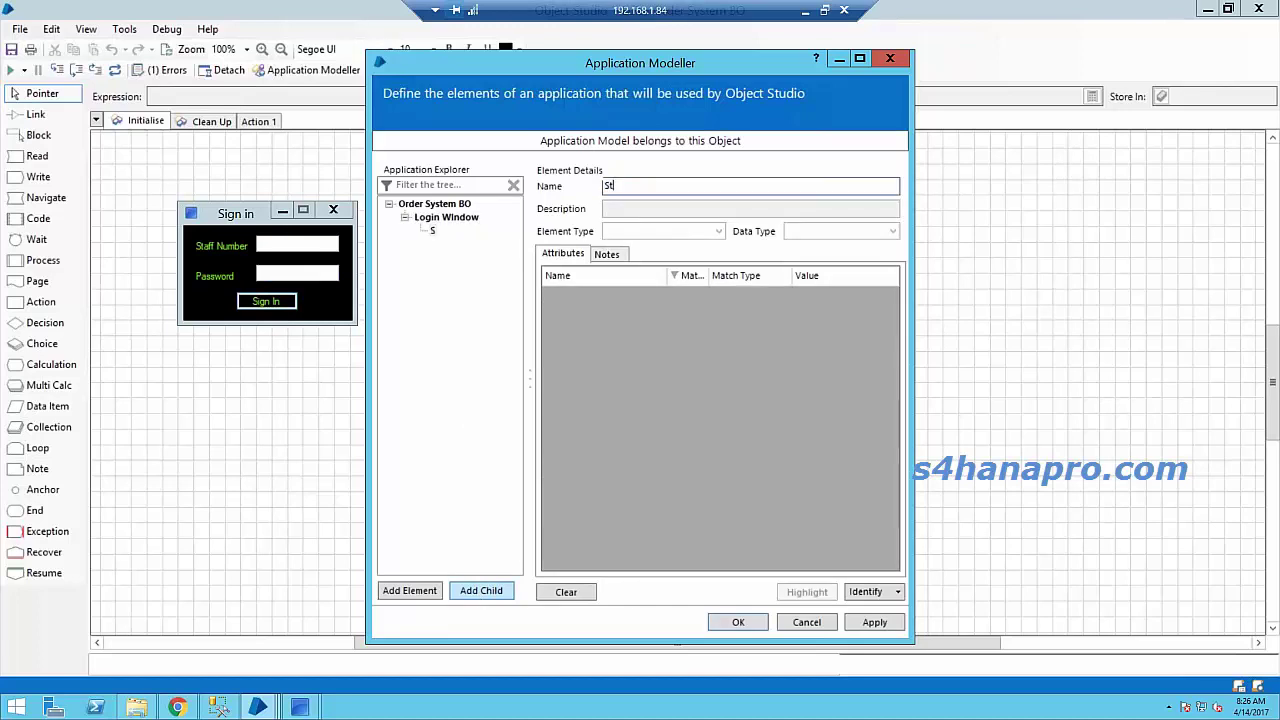
pyautogui.write('aff Number TB')
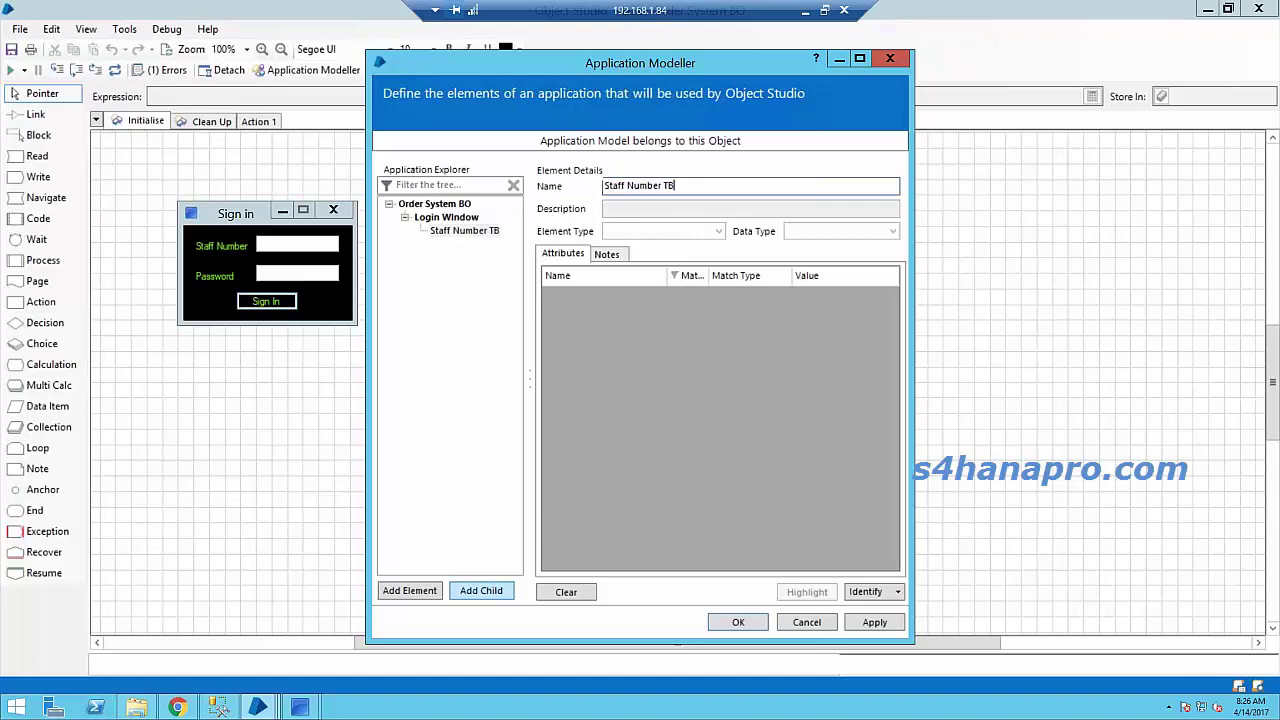
pyautogui.click(866, 592)
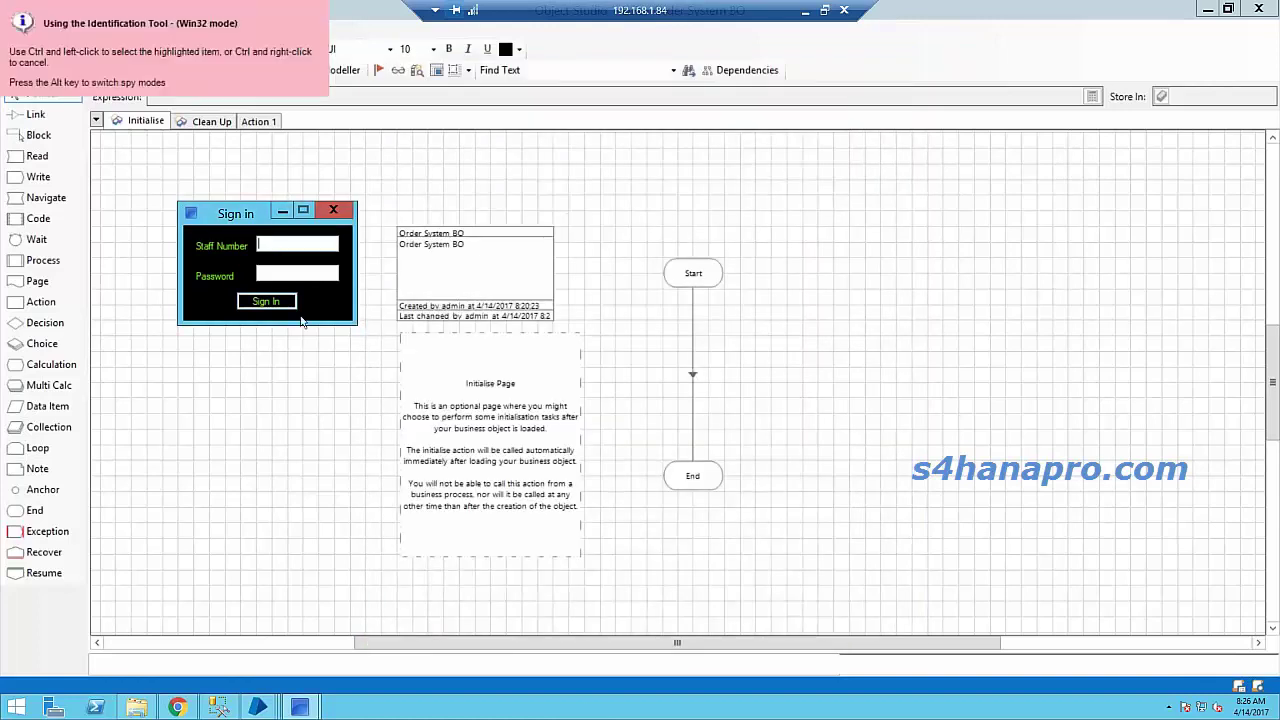
pyautogui.keyDown('ctrl'); pyautogui.click(302, 244); pyautogui.keyUp('ctrl')
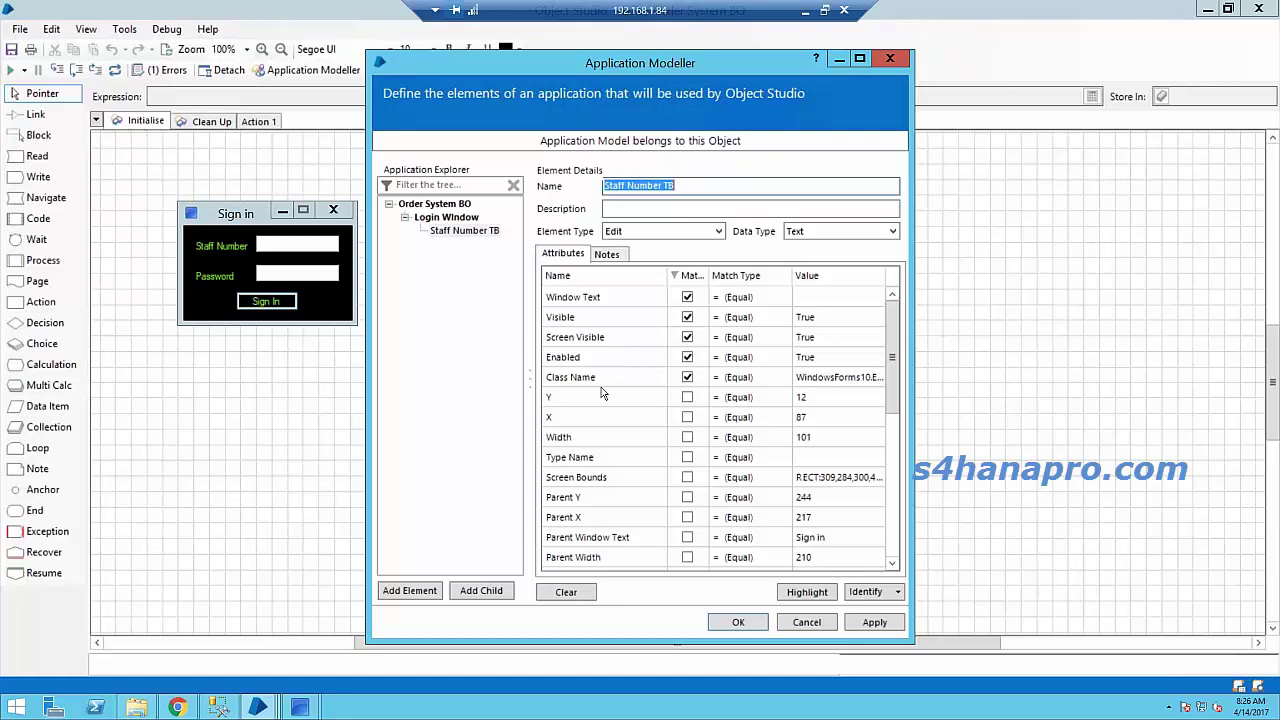
# Step: Highlight the Staff Number TB element to check whether its attributes identify a single field
pyautogui.click(810, 592)
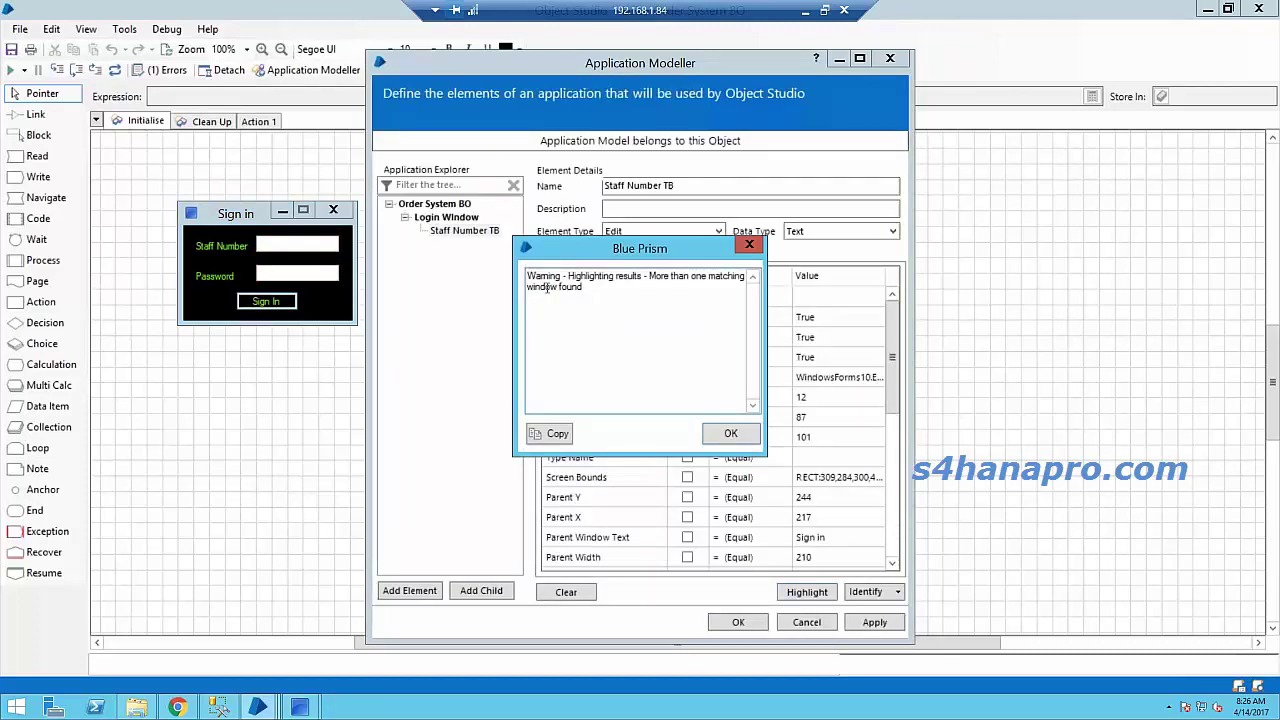
pyautogui.moveTo(527, 277); pyautogui.dragTo(641, 284)
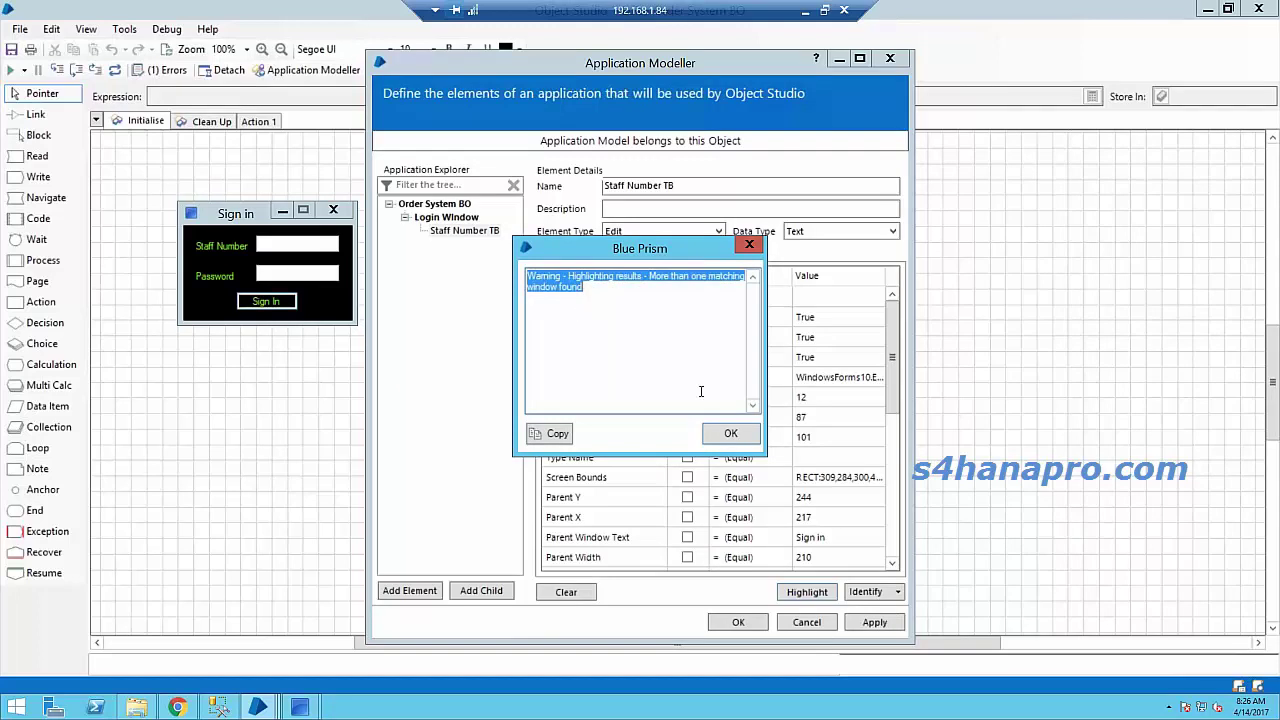
pyautogui.click(731, 433)
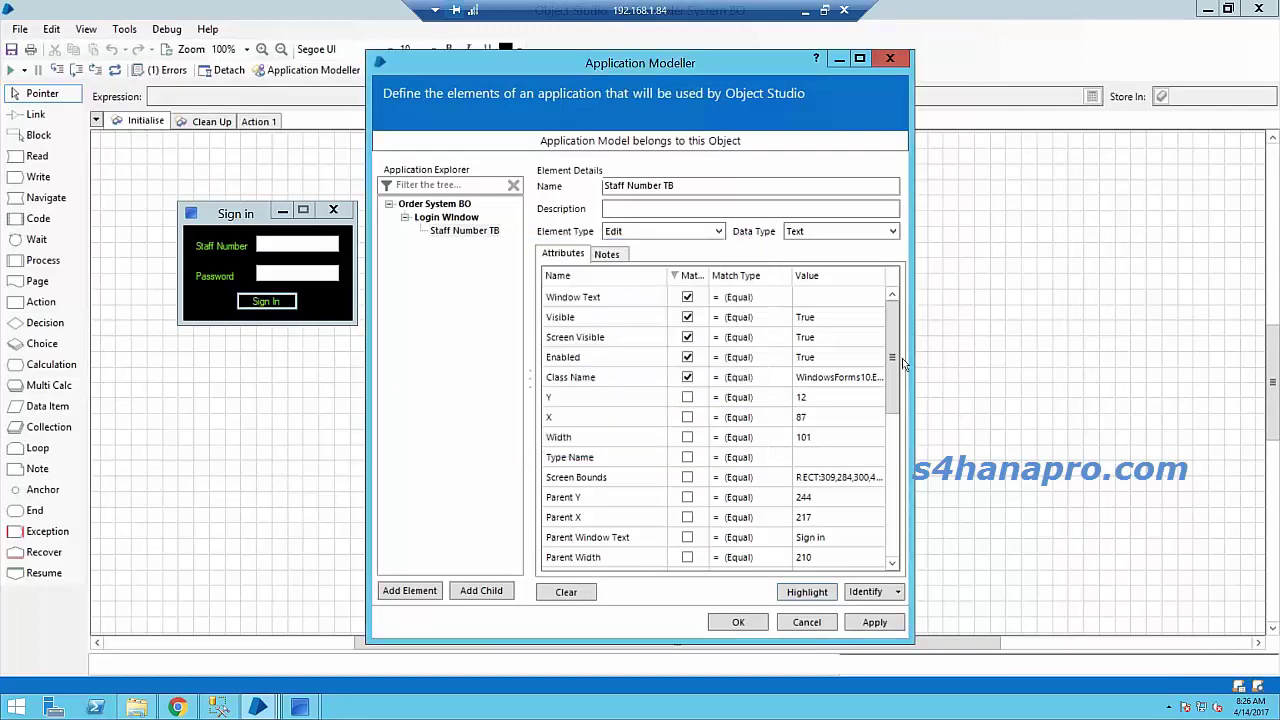
# Step: Include the Ordinal attribute in the match for Staff Number TB, re-sort attributes by match, and highlight the element
pyautogui.scroll(-3, 893, 362)
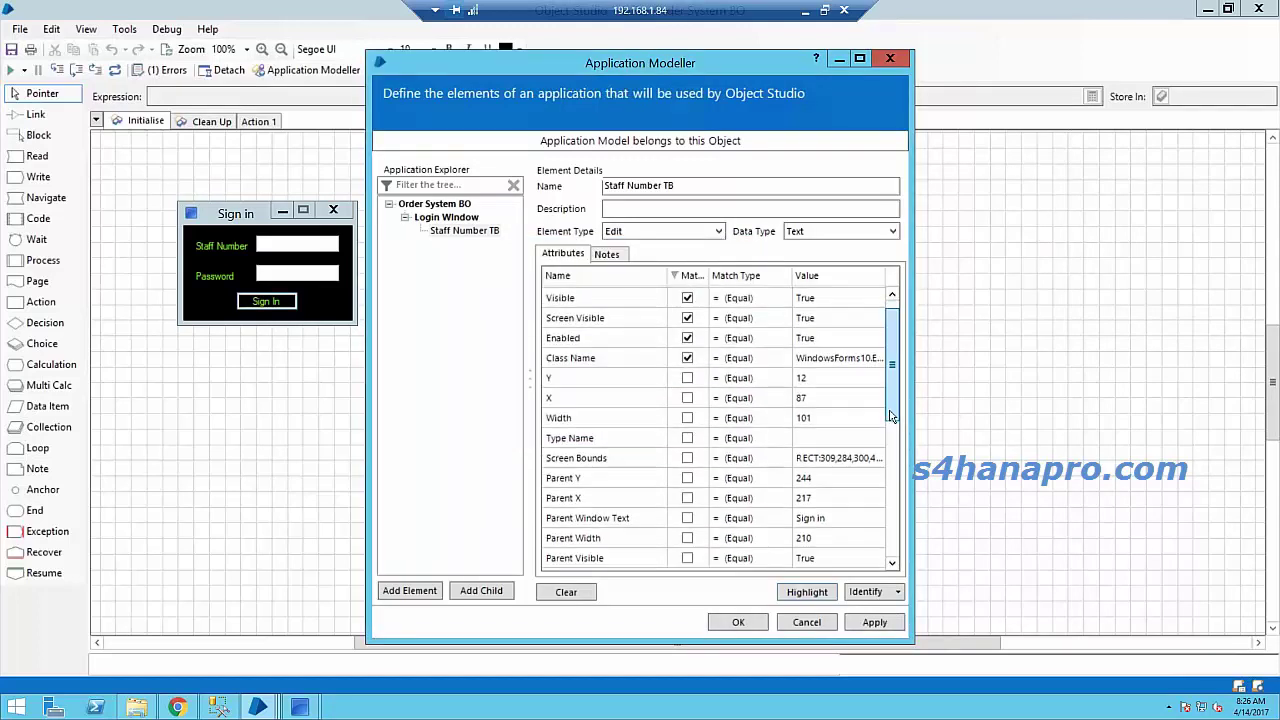
pyautogui.scroll(3, 898, 360)
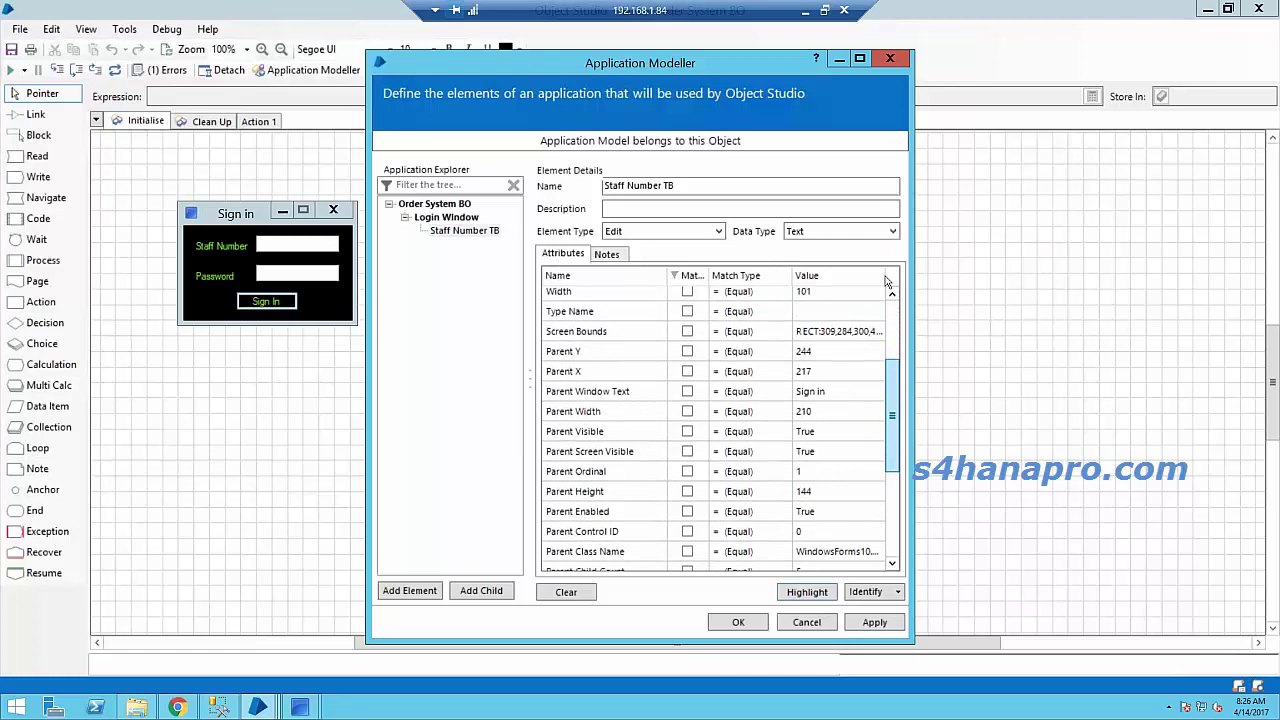
pyautogui.scroll(-3, 894, 356)
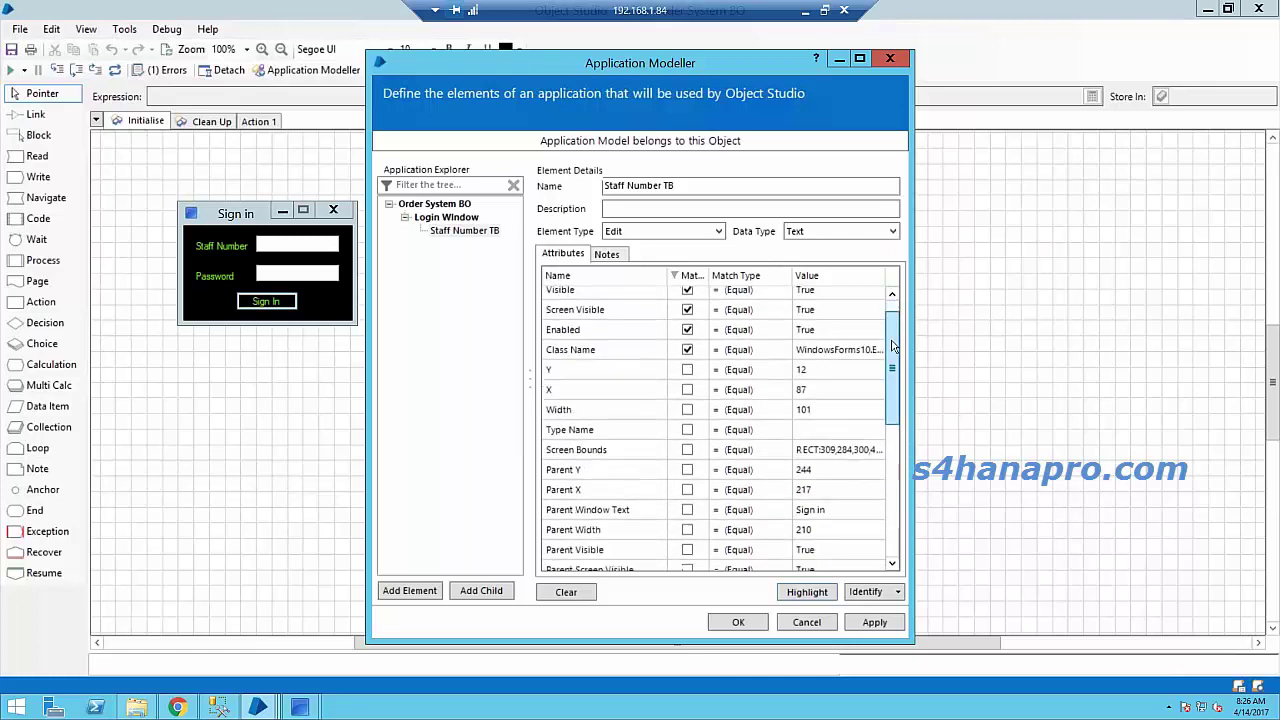
pyautogui.scroll(-5, 895, 401)
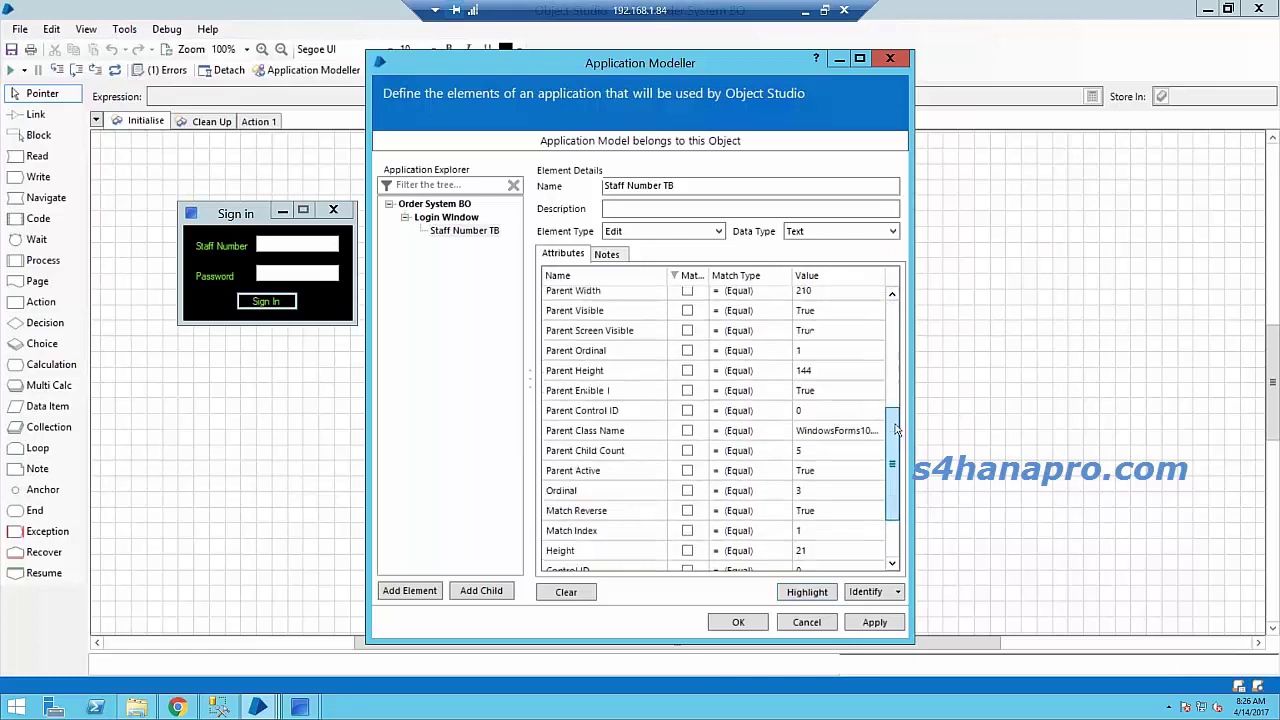
pyautogui.scroll(-1, 895, 512)
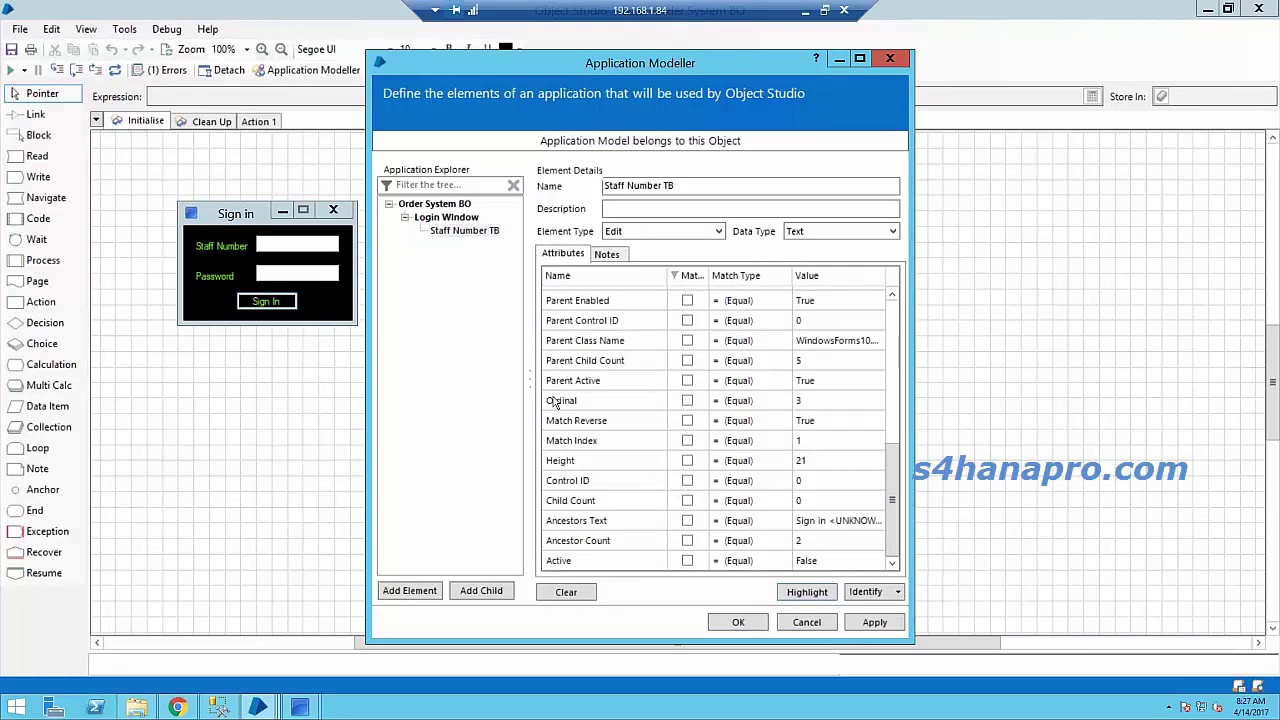
pyautogui.click(687, 401)
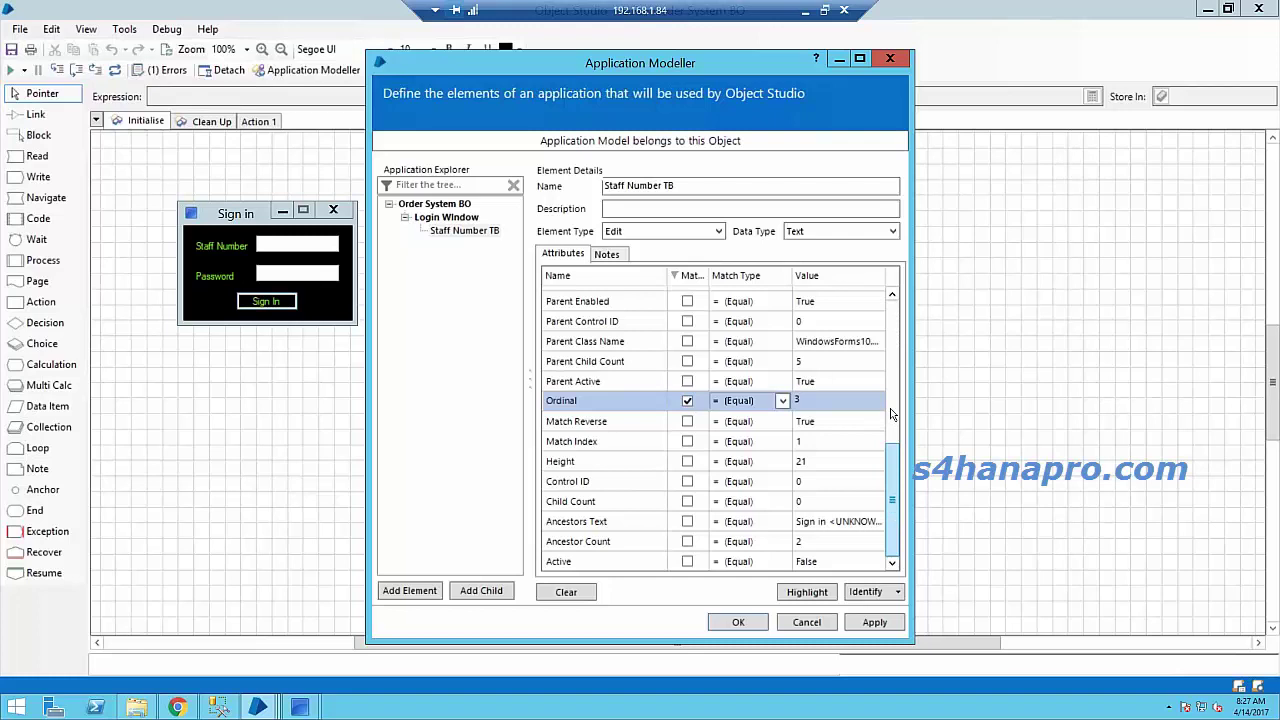
pyautogui.scroll(10, 893, 413)
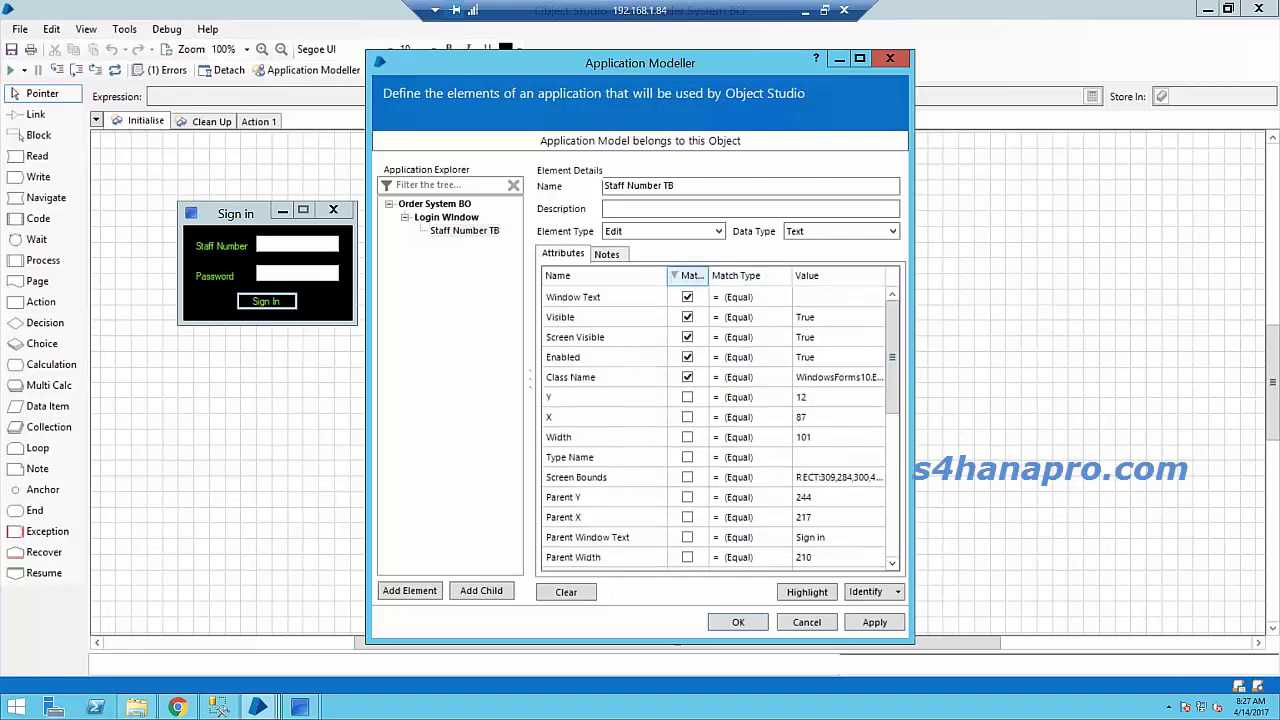
pyautogui.click(690, 275)
pyautogui.click(690, 275)
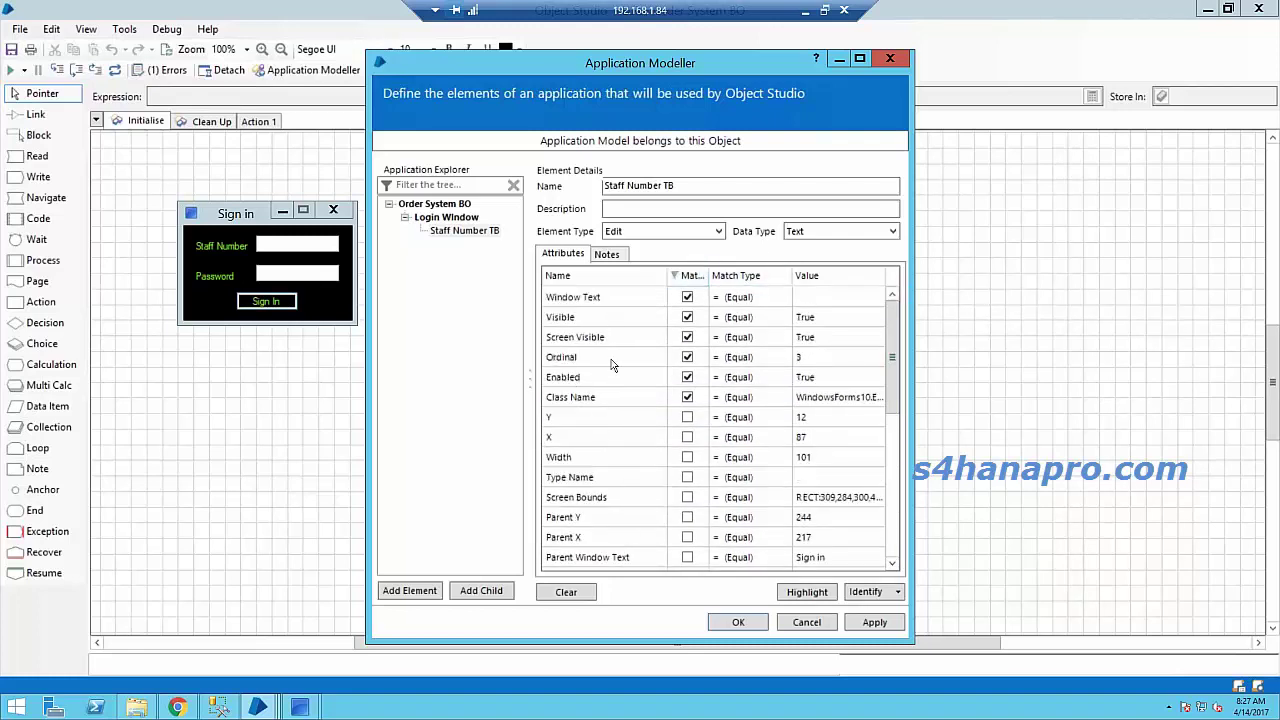
pyautogui.click(808, 592)
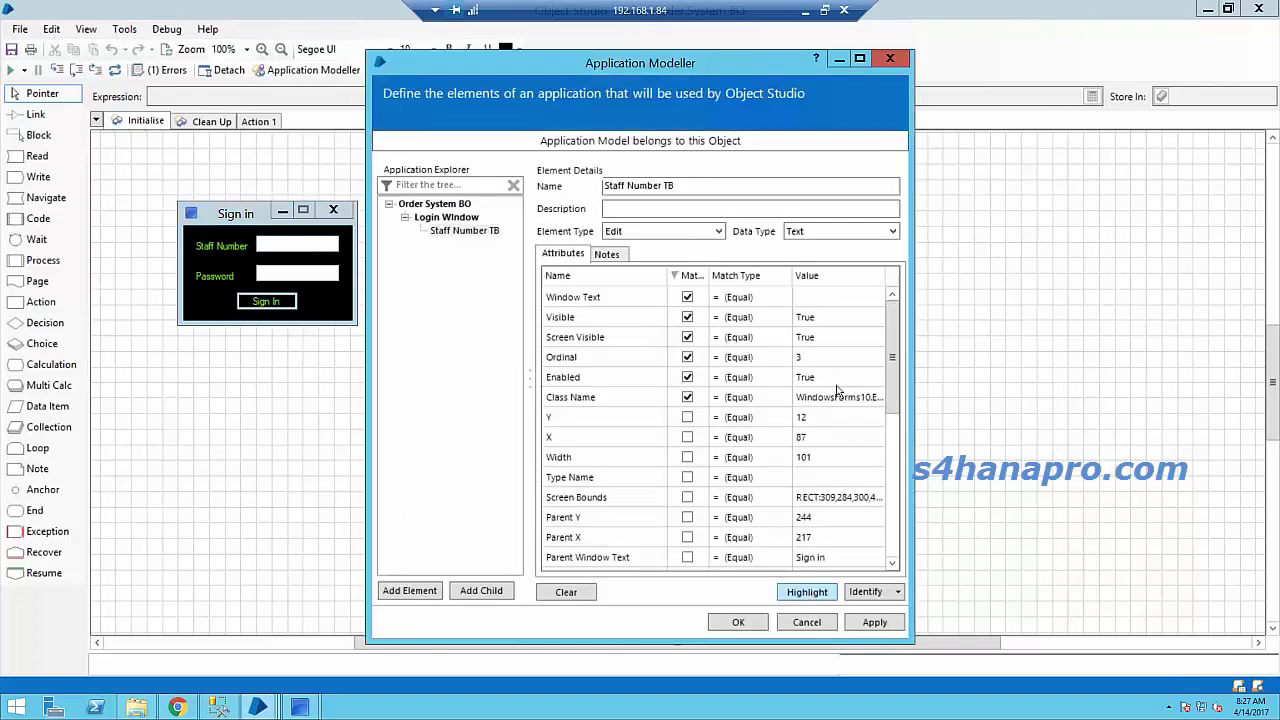
pyautogui.click(820, 595)
# Step: Examine the match types available for the Window Text attribute
pyautogui.click(688, 299)
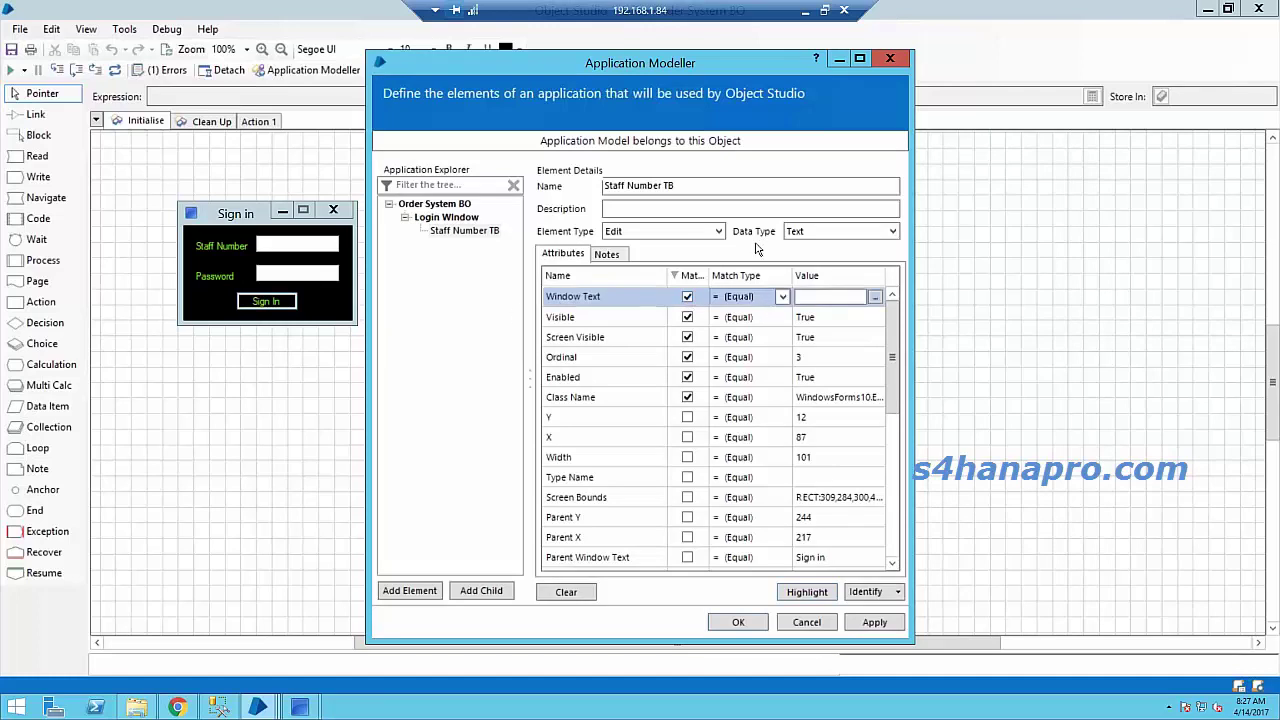
pyautogui.click(758, 277)
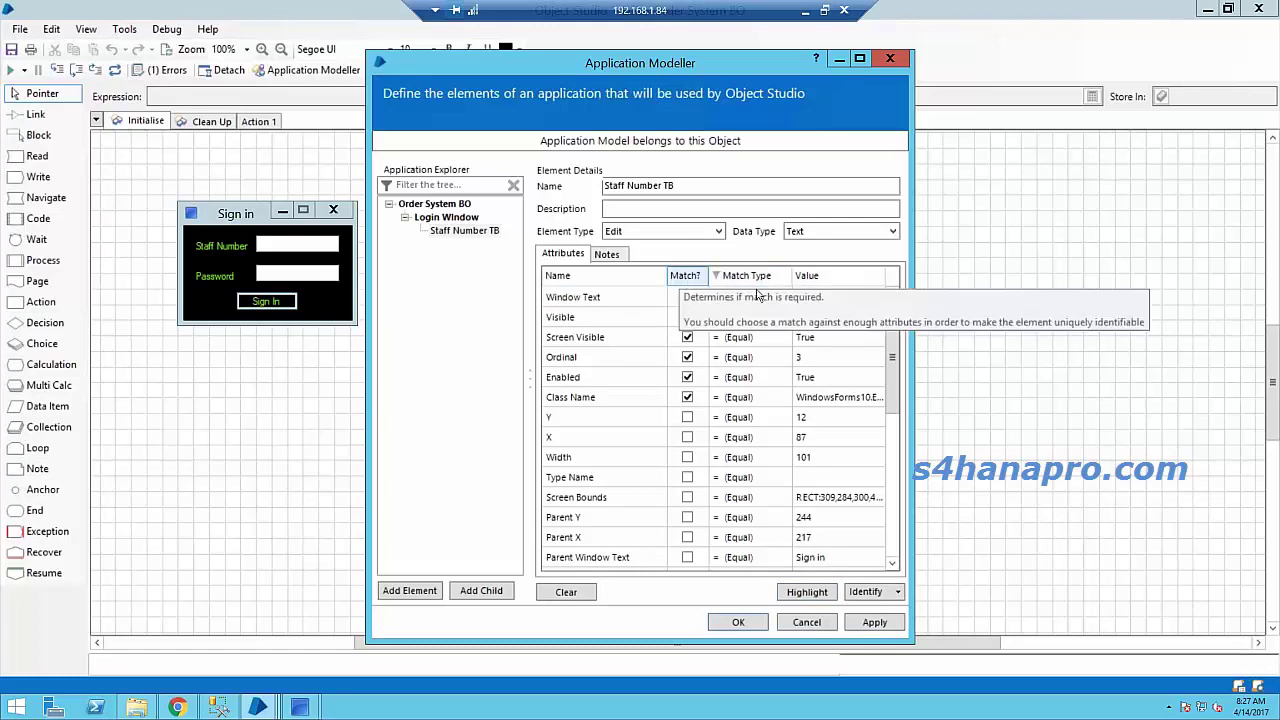
pyautogui.click(778, 297)
pyautogui.click(783, 297)
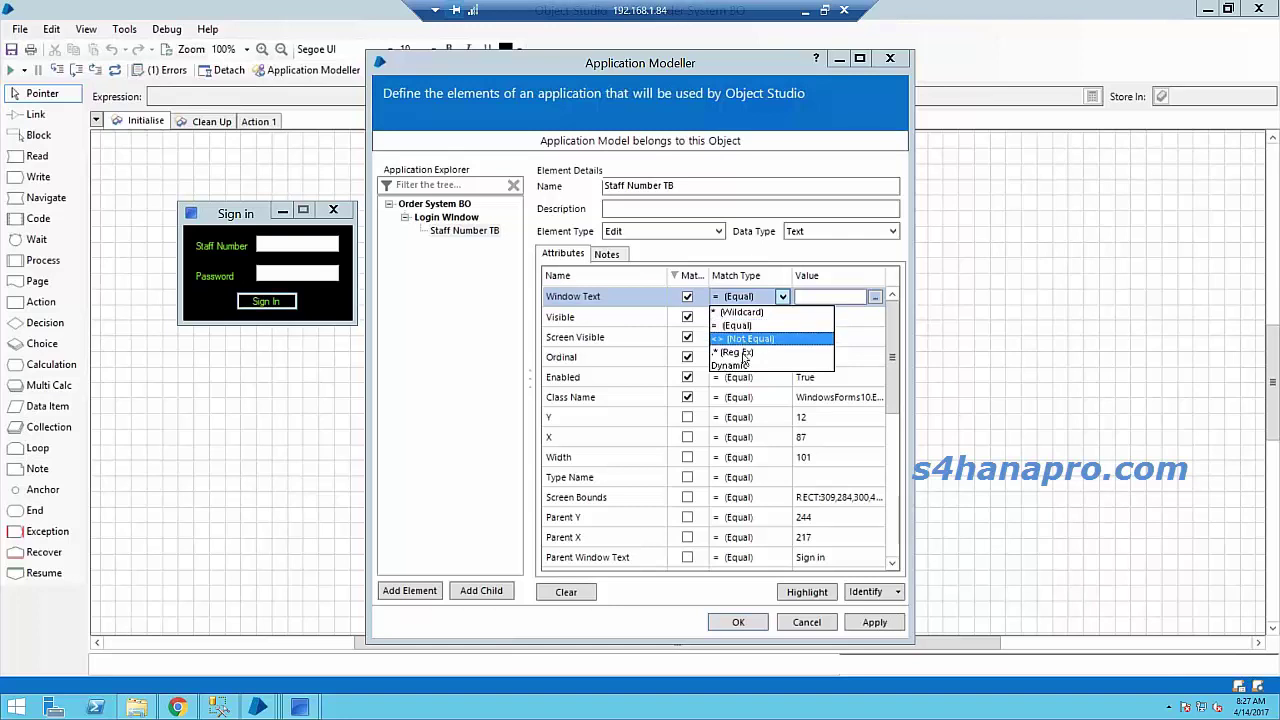
pyautogui.click(783, 298)
pyautogui.click(784, 298)
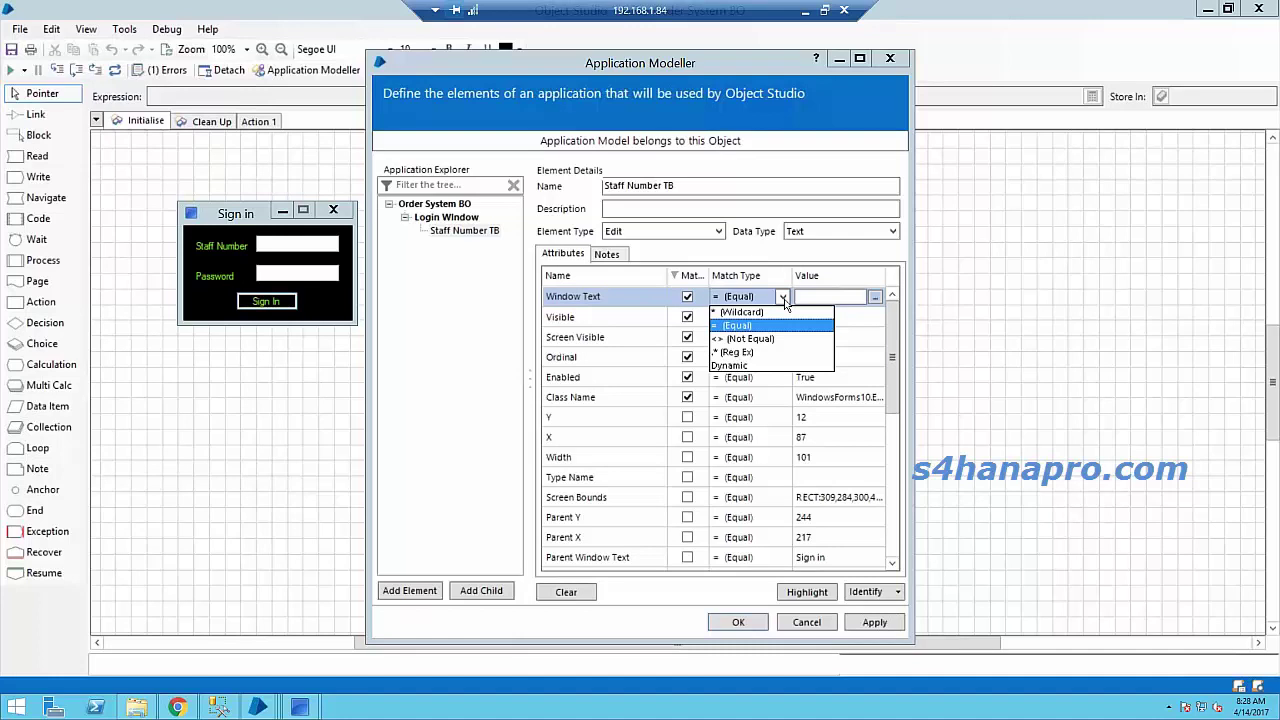
pyautogui.click(784, 299)
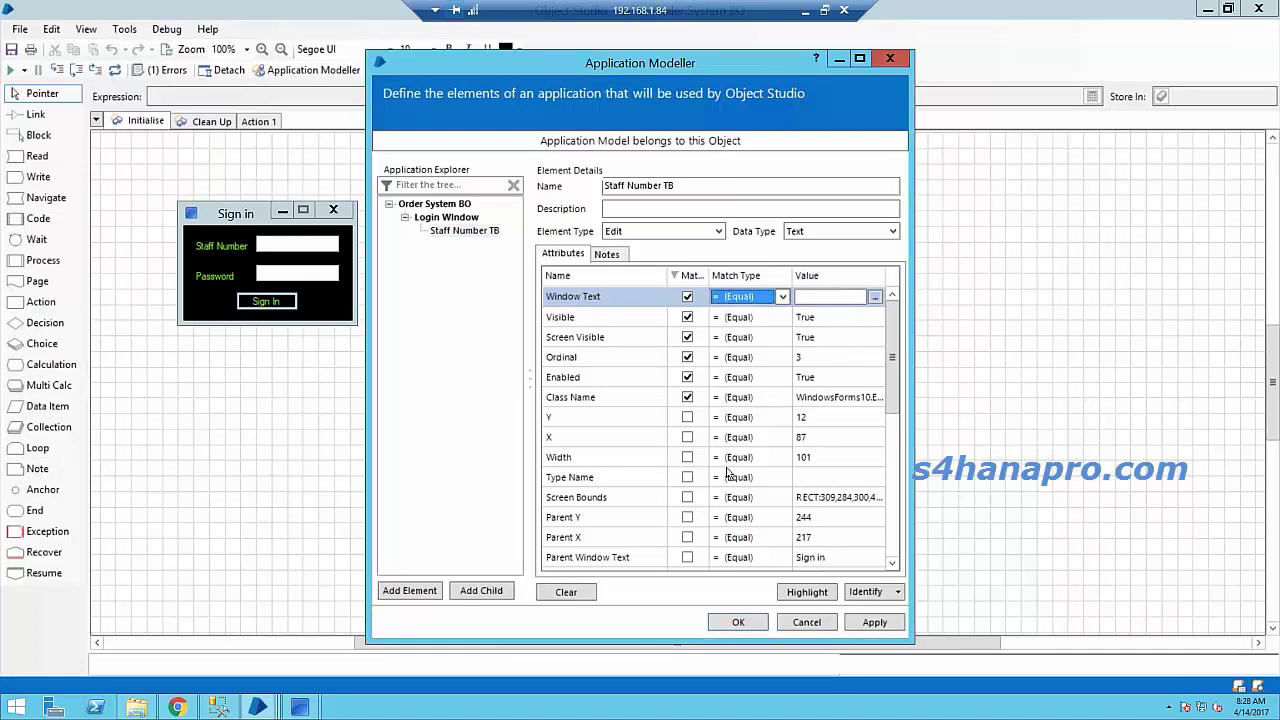
# Step: Inspect the full Class Name value of Staff Number TB in the multiline editor, particularly the part after WindowsForms
pyautogui.click(828, 400)
pyautogui.click(876, 398)
pyautogui.click(656, 284)
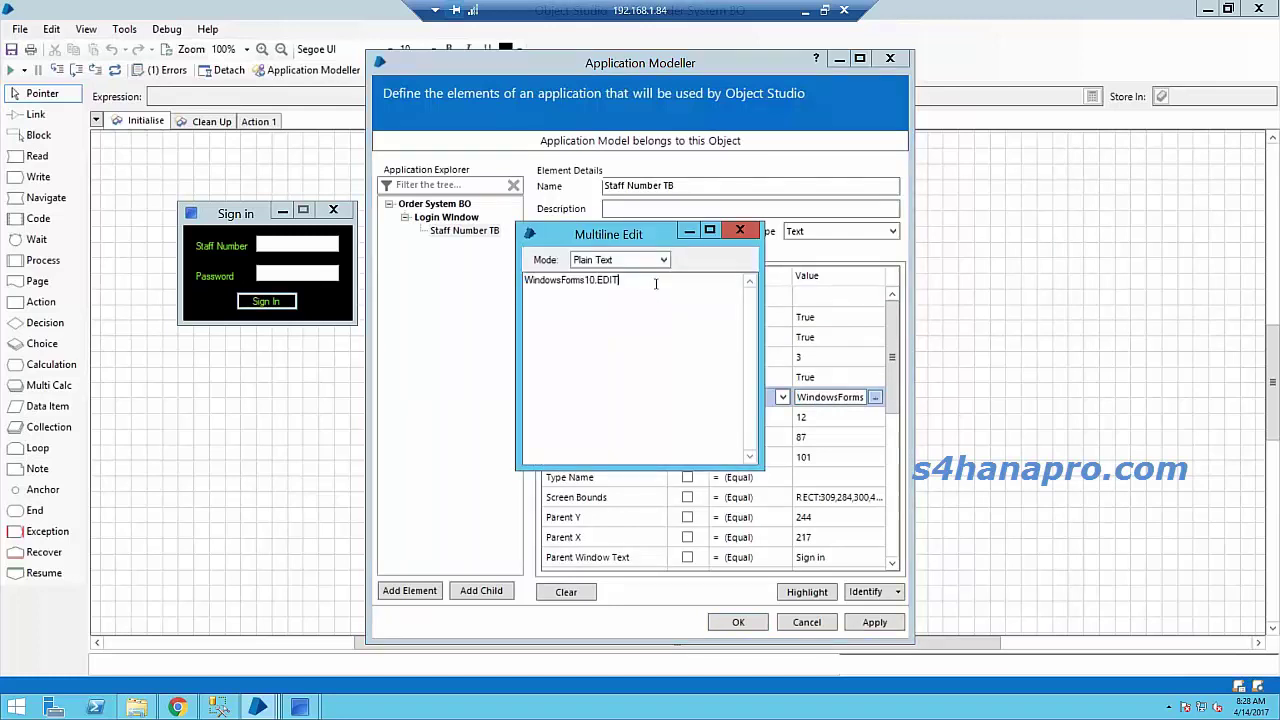
pyautogui.hotkey('ctrl', 'a')
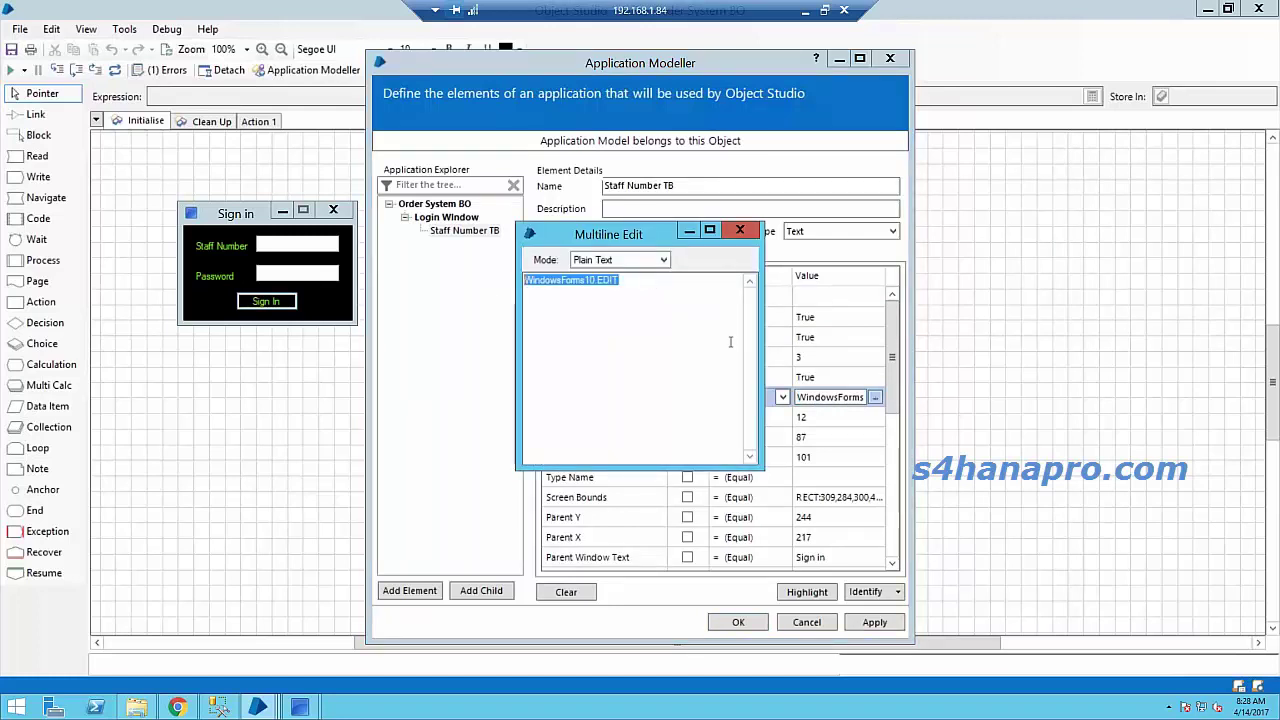
pyautogui.click(596, 282)
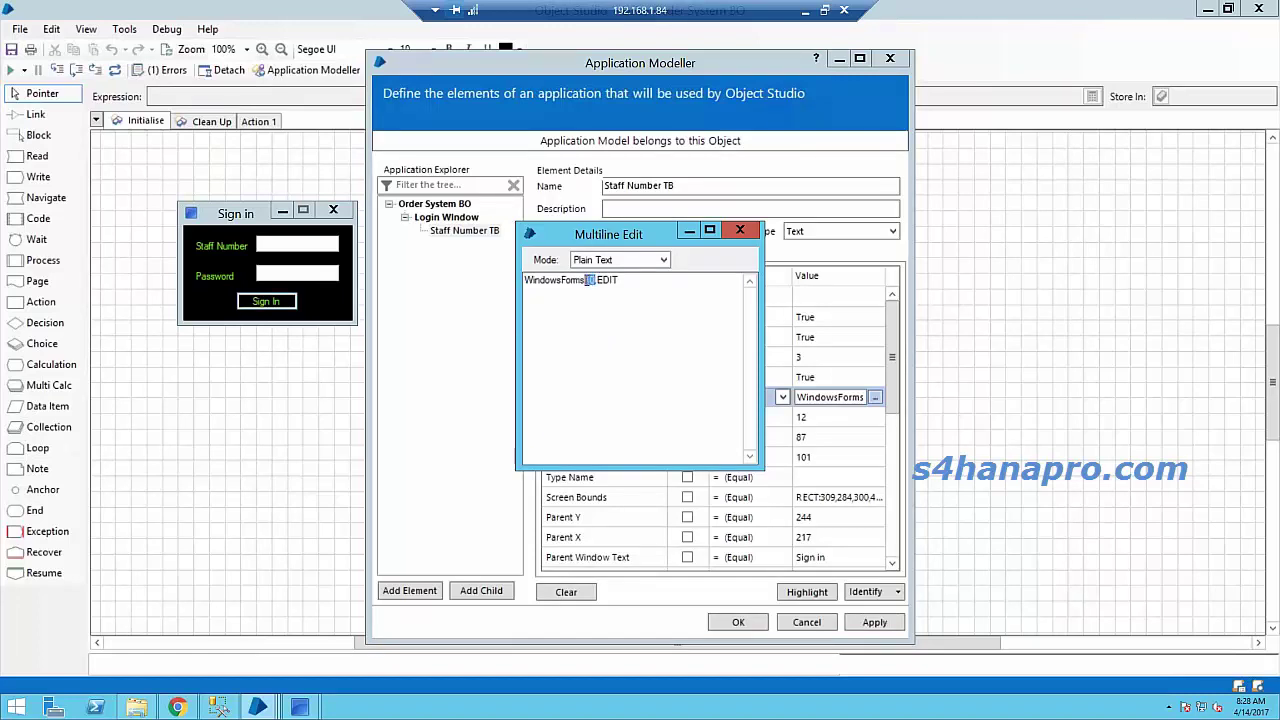
pyautogui.click(623, 289)
pyautogui.moveTo(586, 282); pyautogui.dragTo(622, 282)
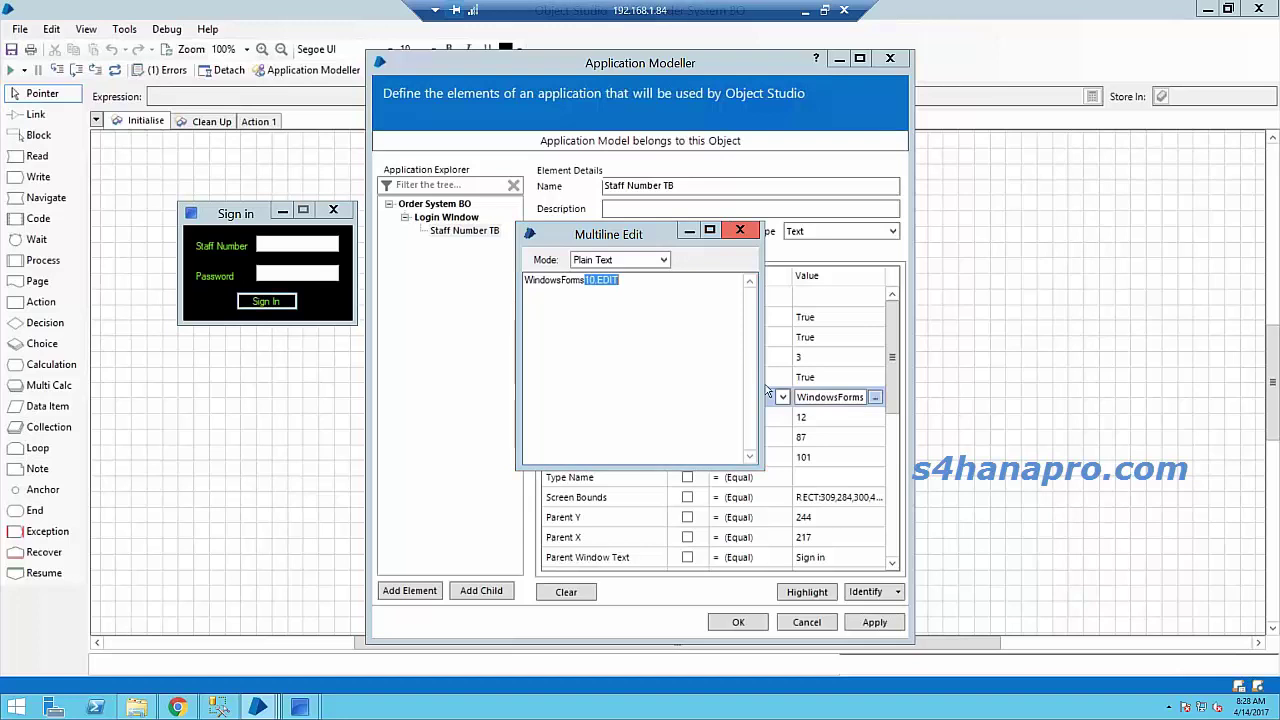
pyautogui.click(740, 230)
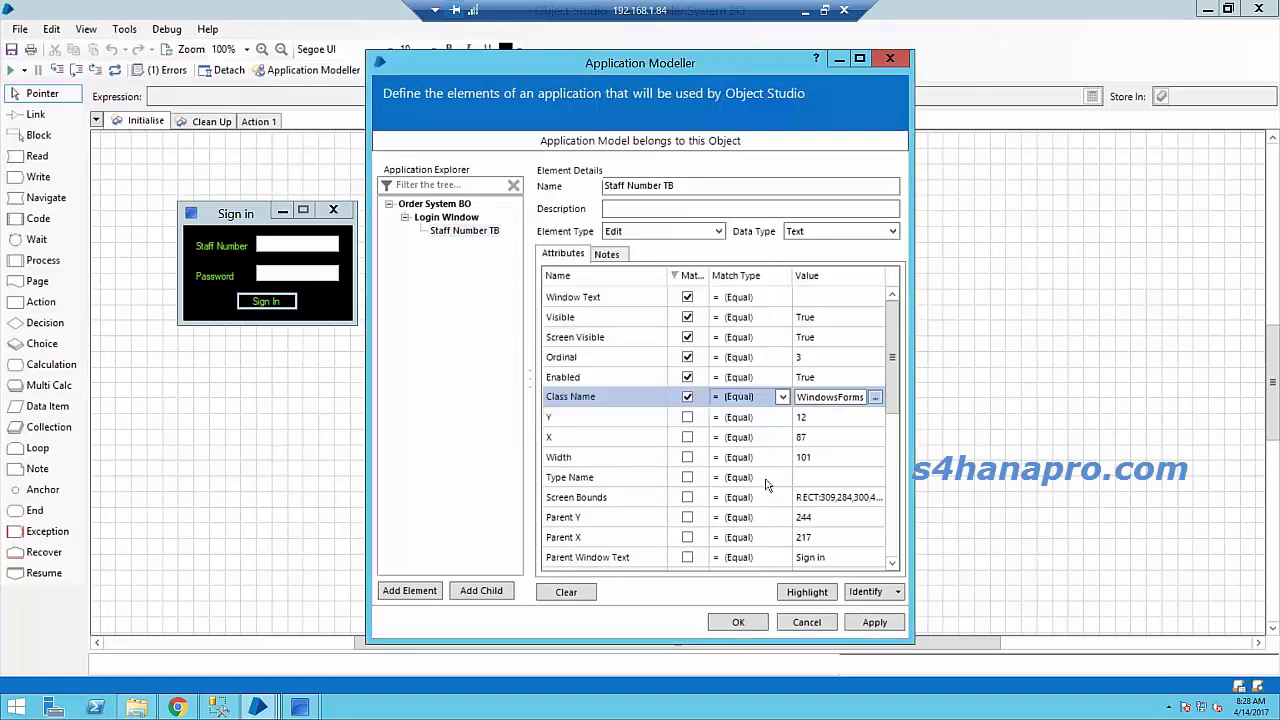
# Step: Set the Class Name match type to Wildcard with the value WindowsForms*, and highlight the element to check the match
pyautogui.click(783, 397)
pyautogui.click(775, 432)
pyautogui.click(585, 280)
pyautogui.keyDown('shift'); pyautogui.click(695, 282); pyautogui.keyUp('shift')
pyautogui.write('*')
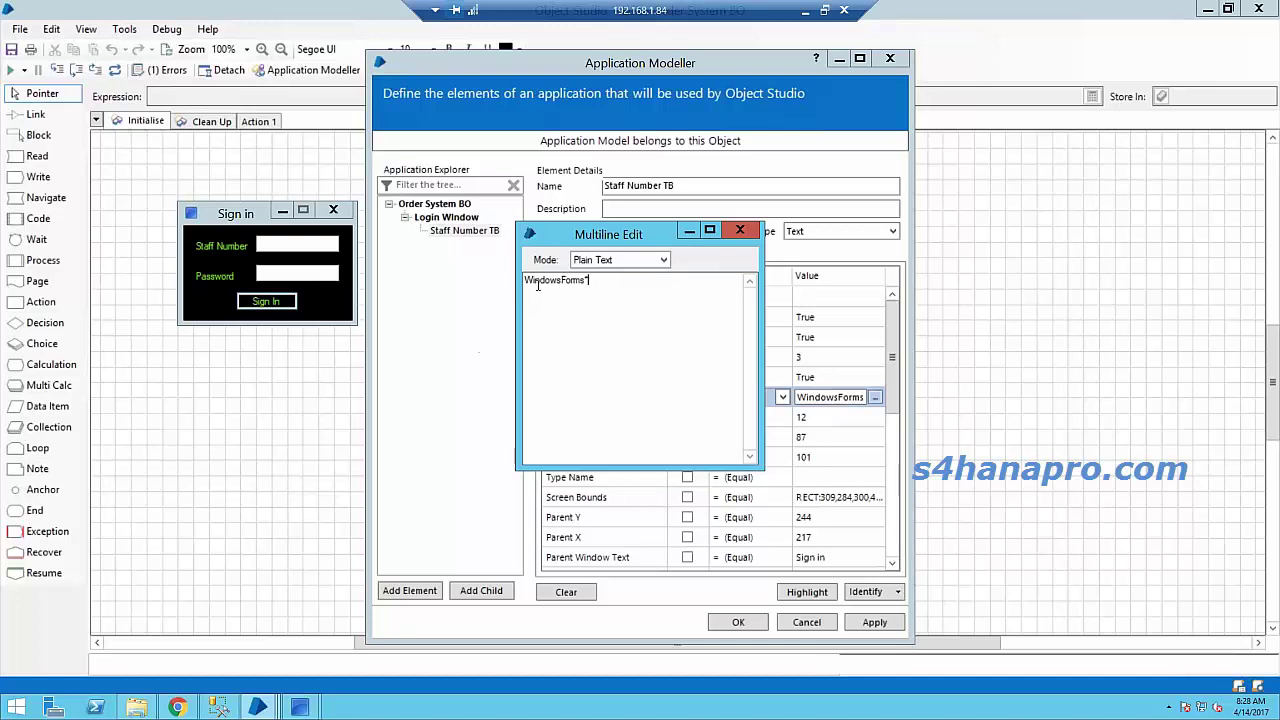
pyautogui.moveTo(526, 282); pyautogui.dragTo(610, 282)
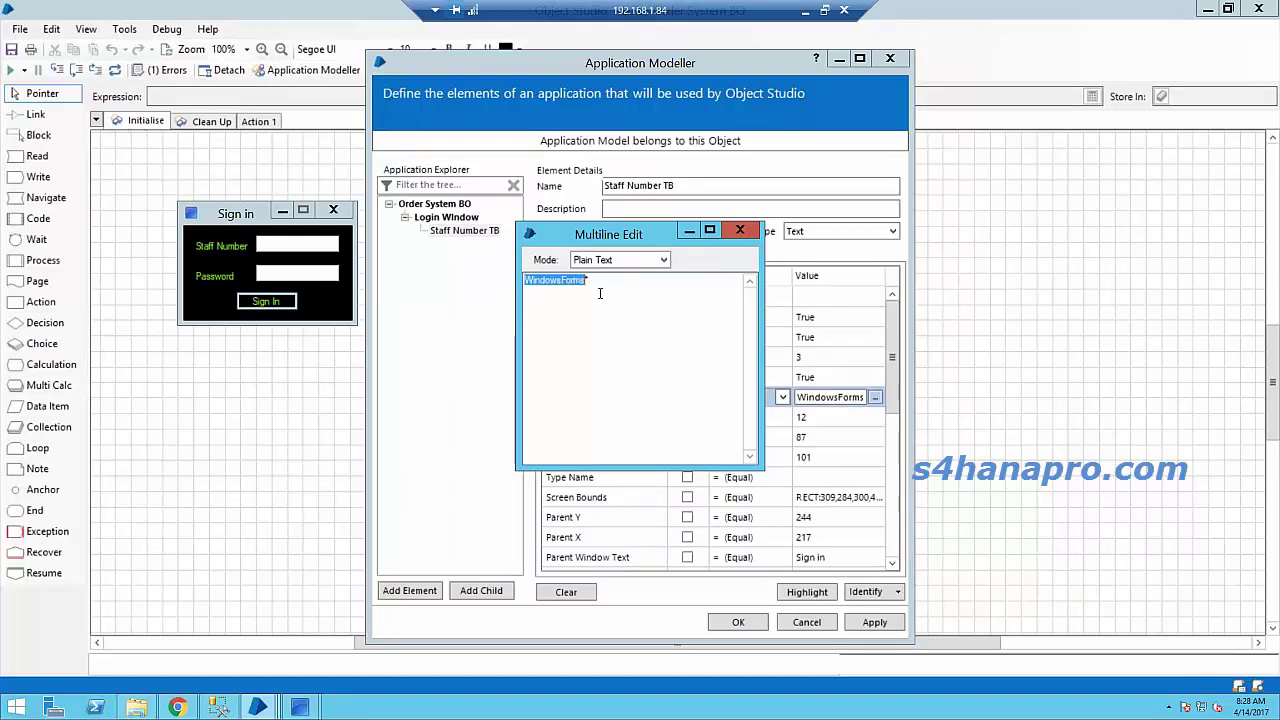
pyautogui.click(740, 231)
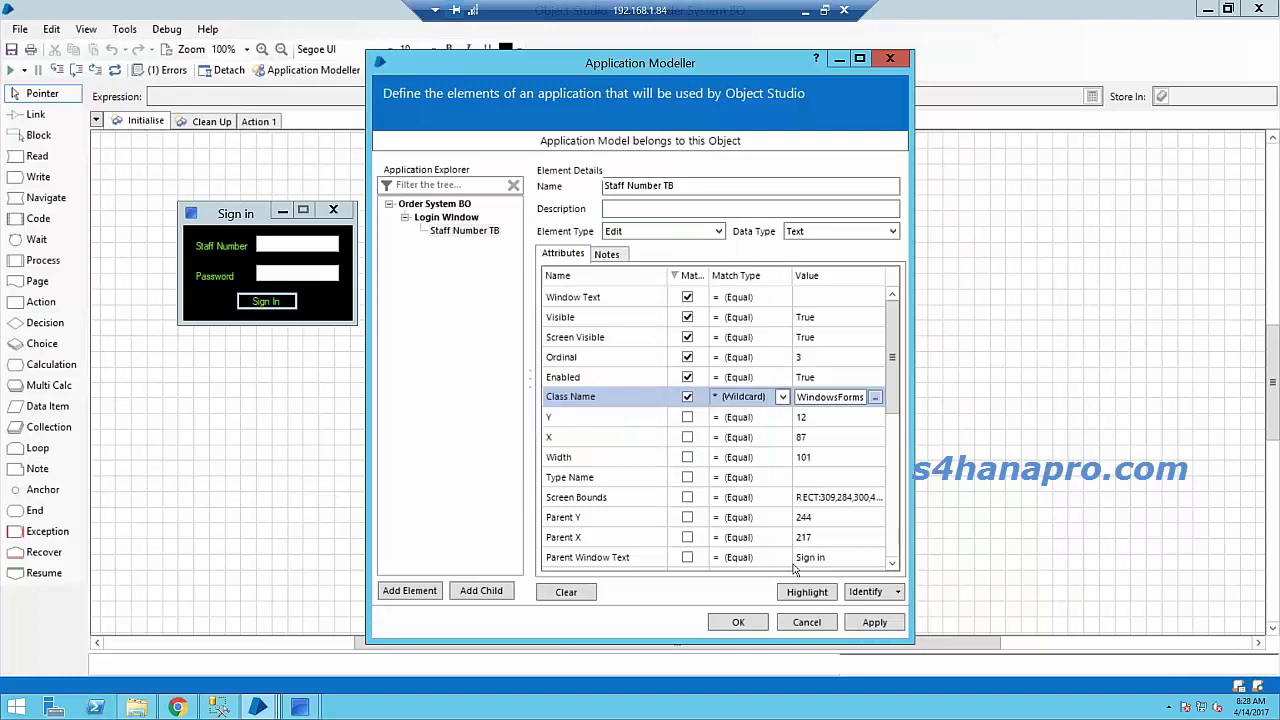
pyautogui.click(800, 593)
pyautogui.click(804, 592)
# Step: Try the Reg Ex and Dynamic match types on the Class Name attribute
pyautogui.click(786, 398)
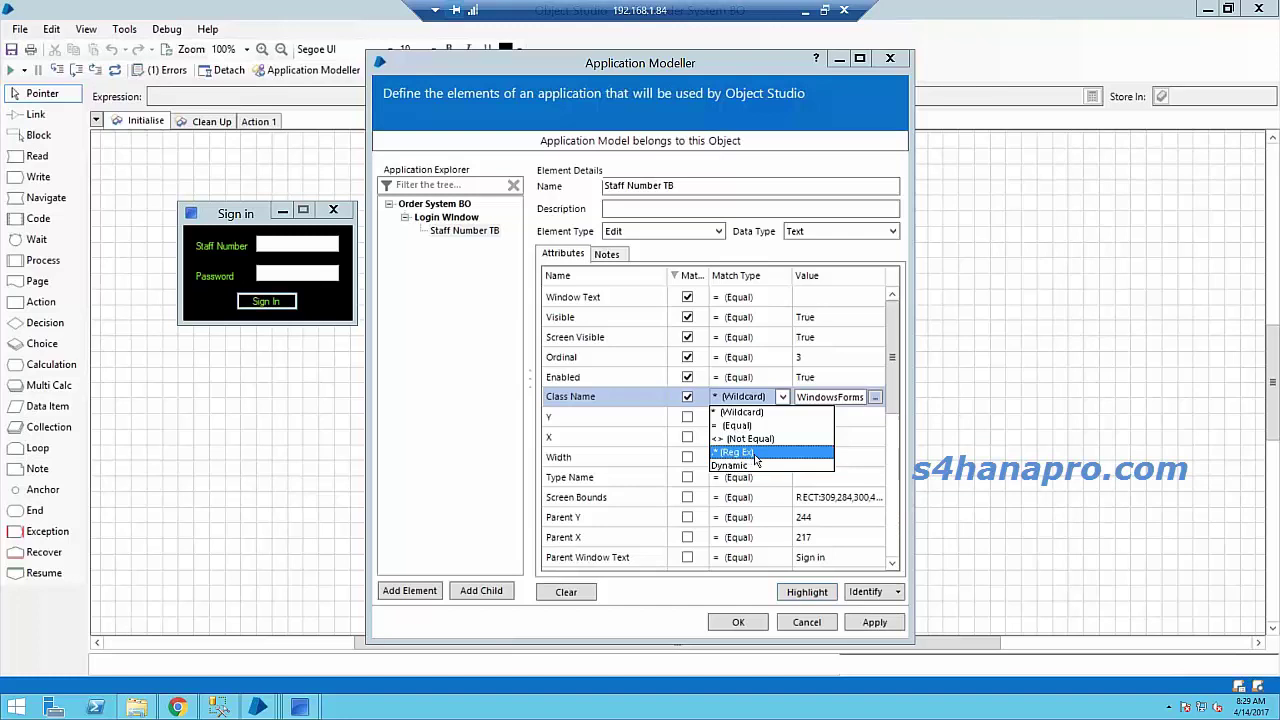
pyautogui.click(754, 454)
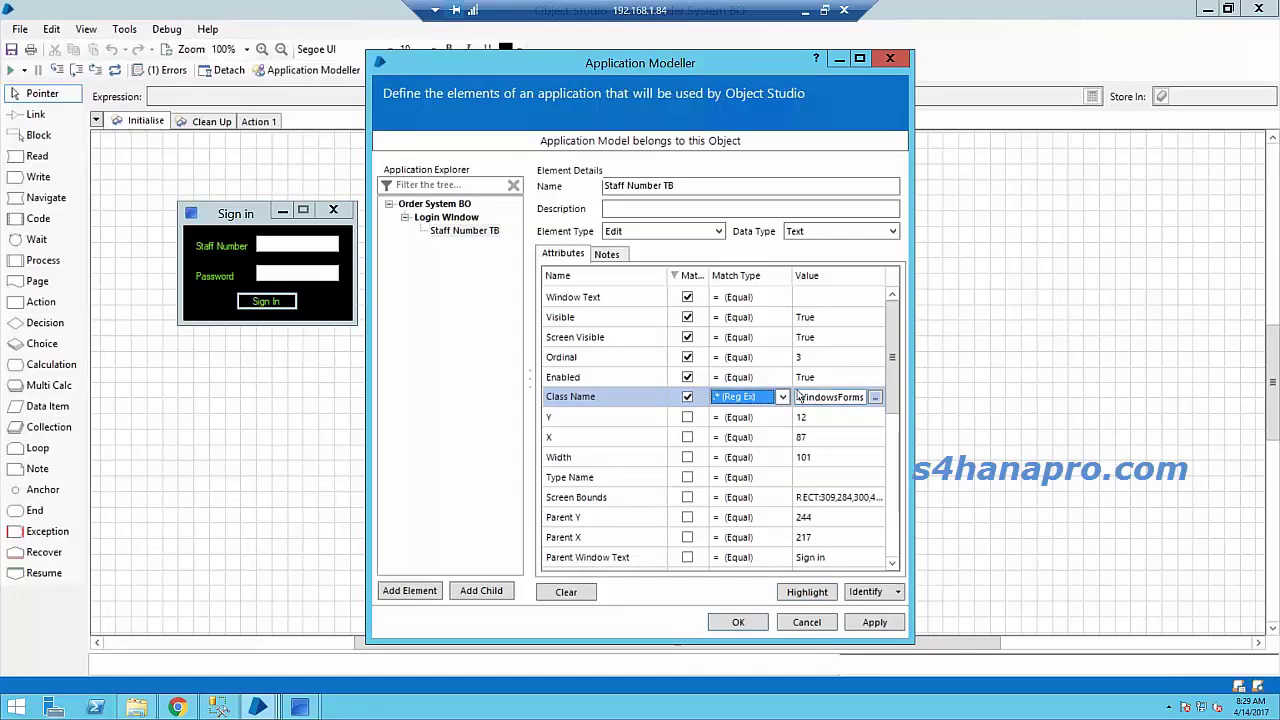
pyautogui.click(783, 397)
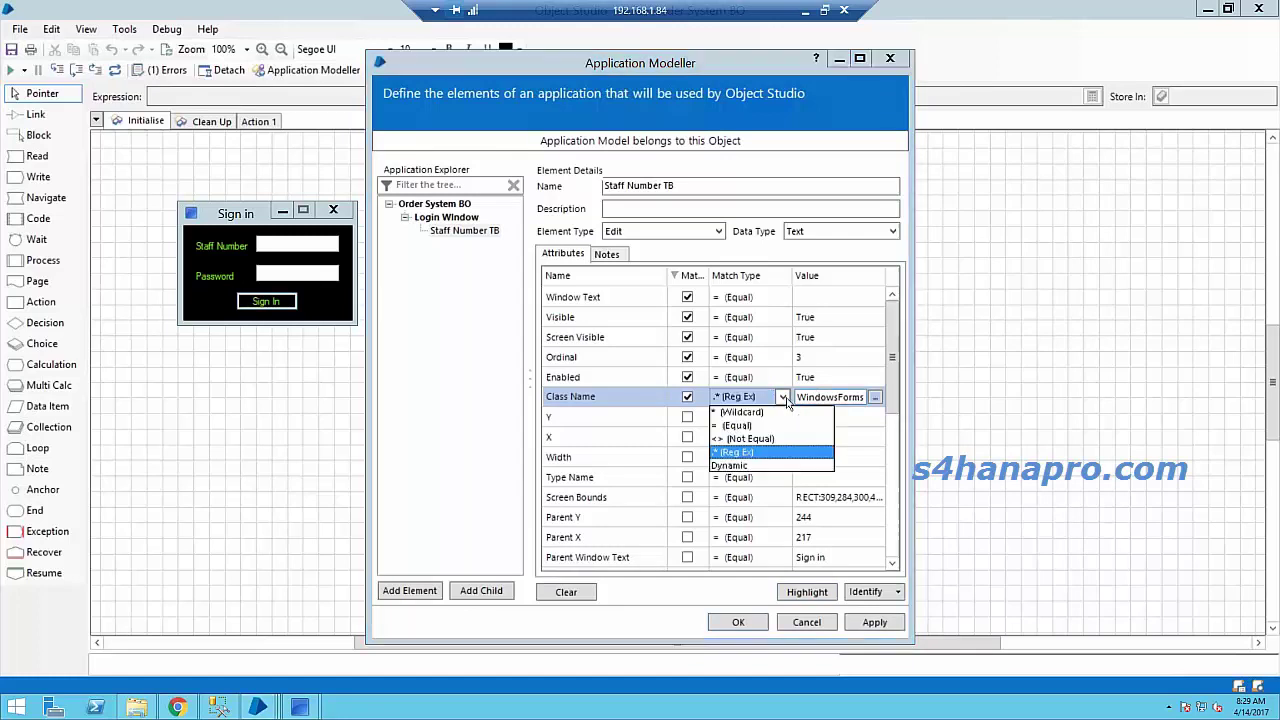
pyautogui.click(740, 466)
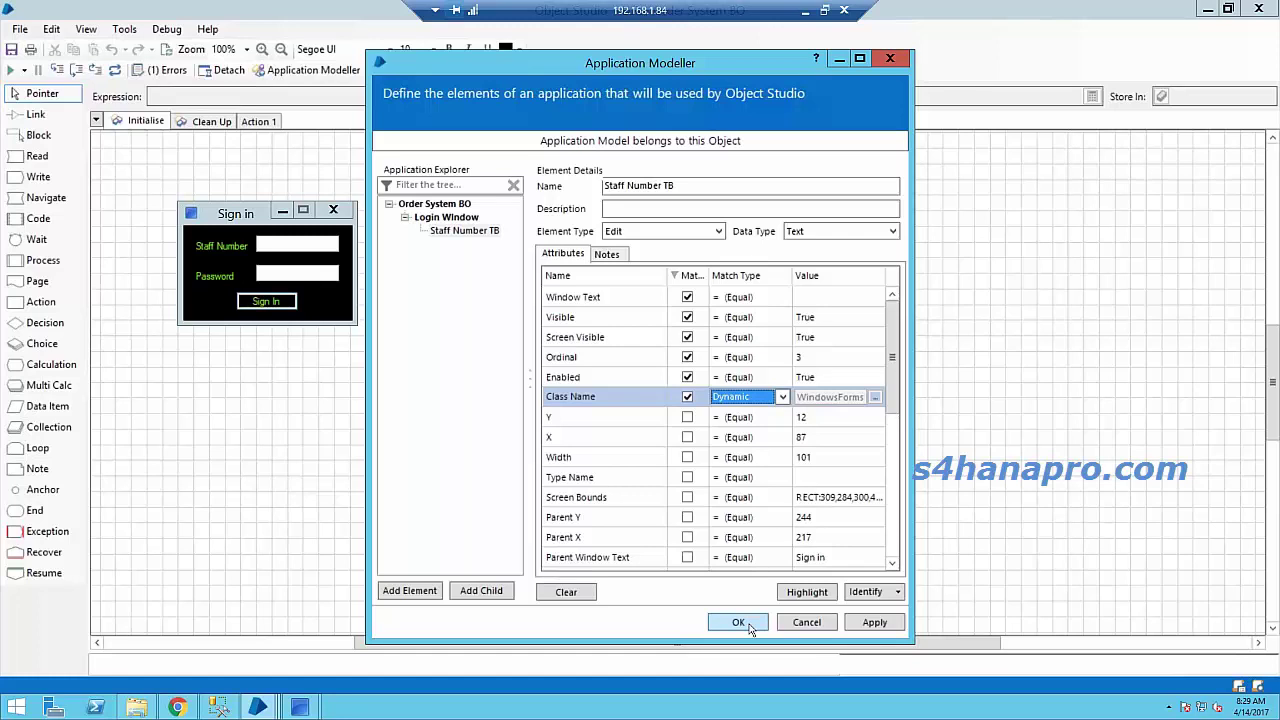
# Step: Set the Class Name match type to Equal, highlight the element to test it, and inspect the Class Name value
pyautogui.click(784, 399)
pyautogui.click(740, 410)
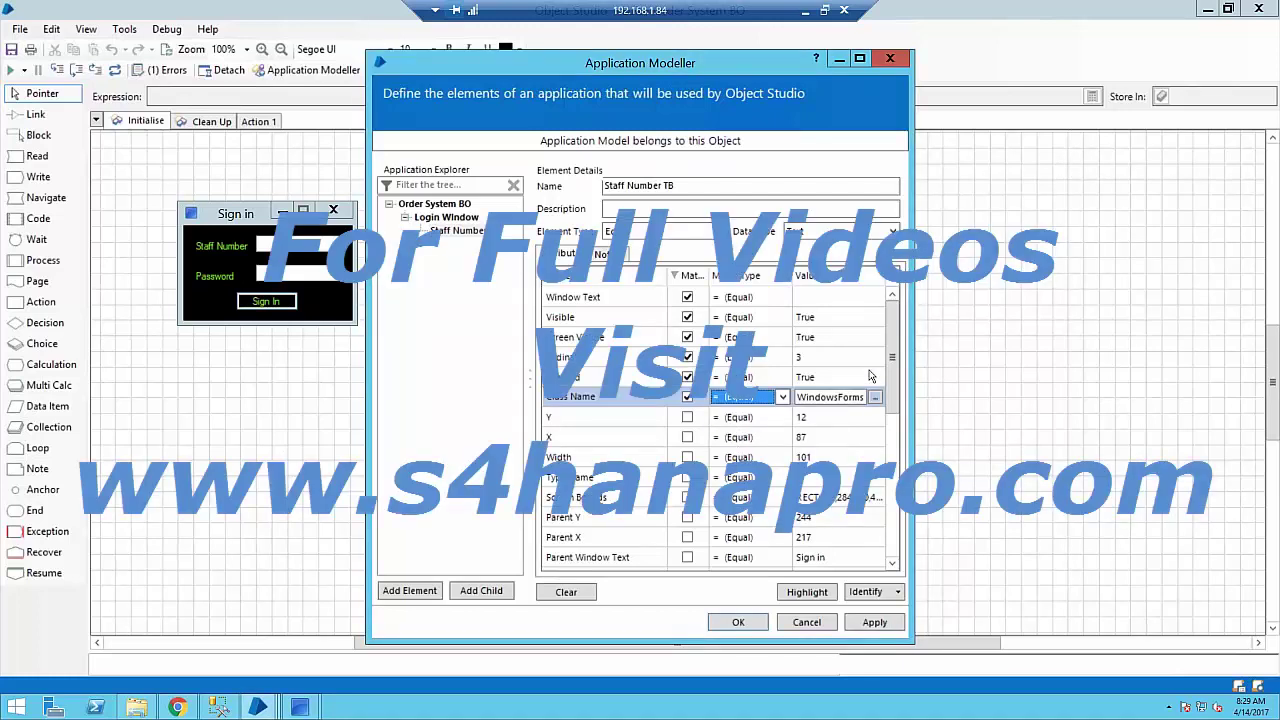
pyautogui.click(815, 598)
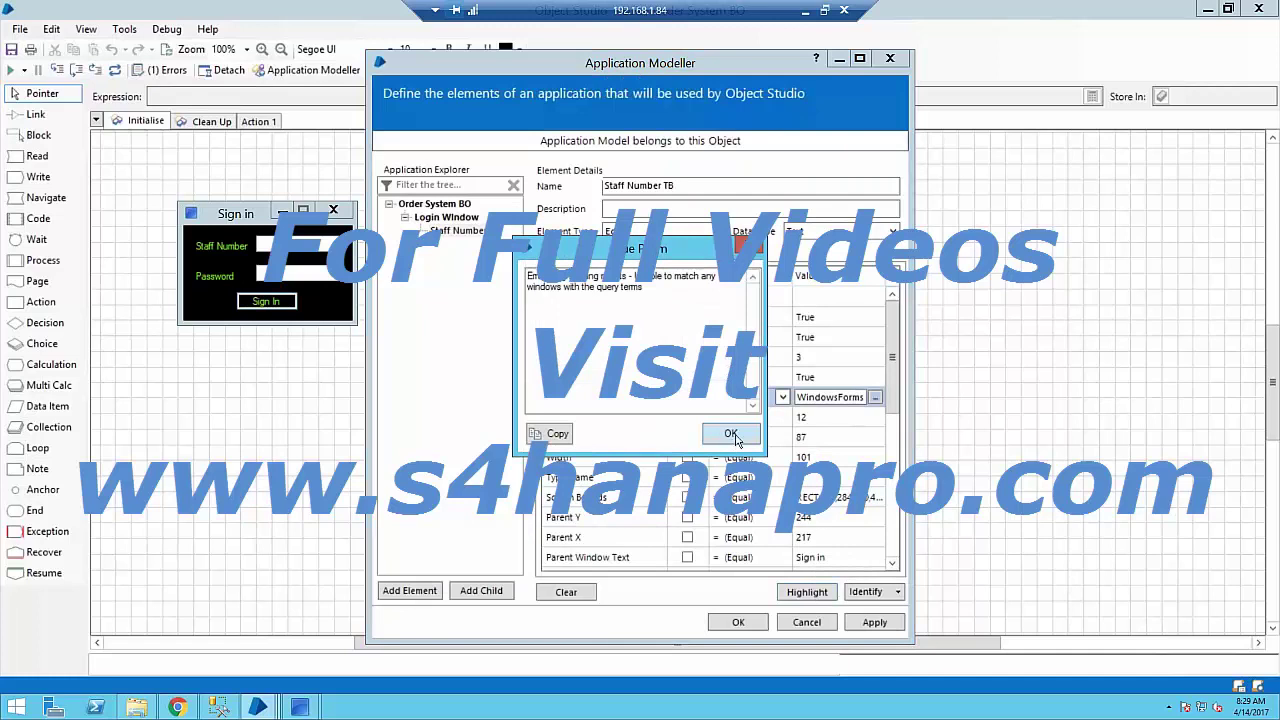
pyautogui.click(731, 434)
pyautogui.click(875, 397)
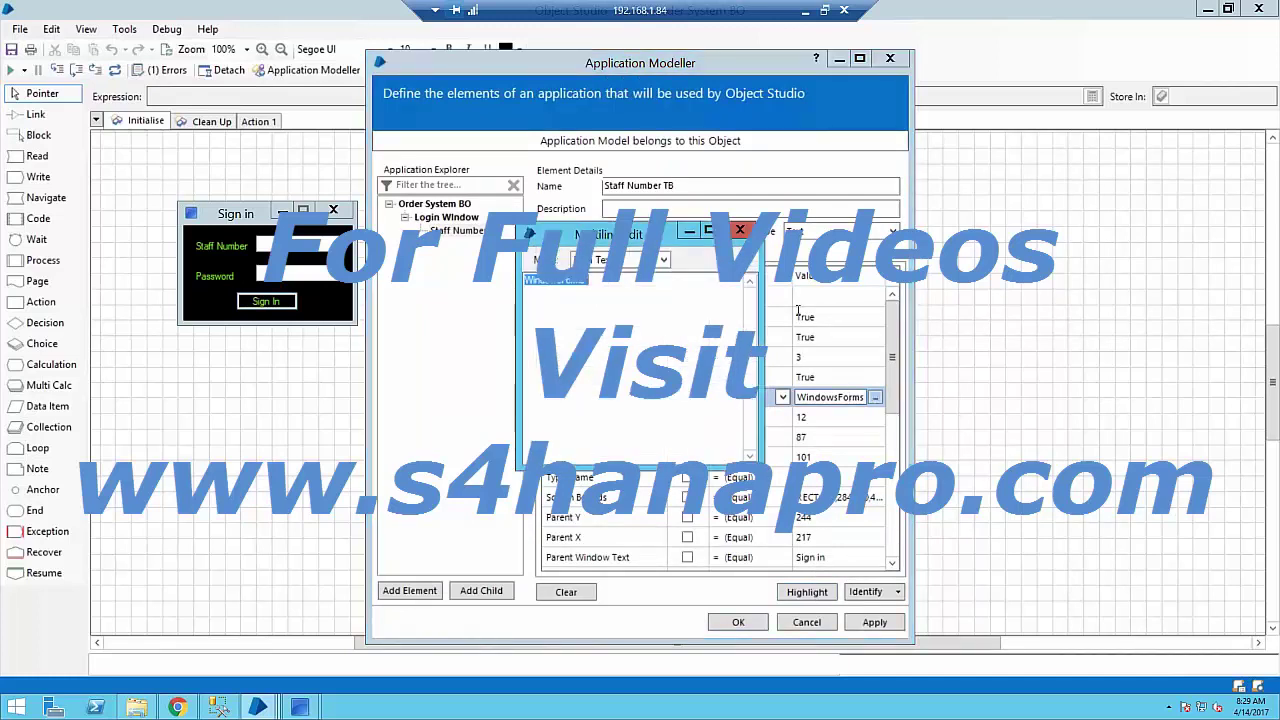
pyautogui.click(740, 230)
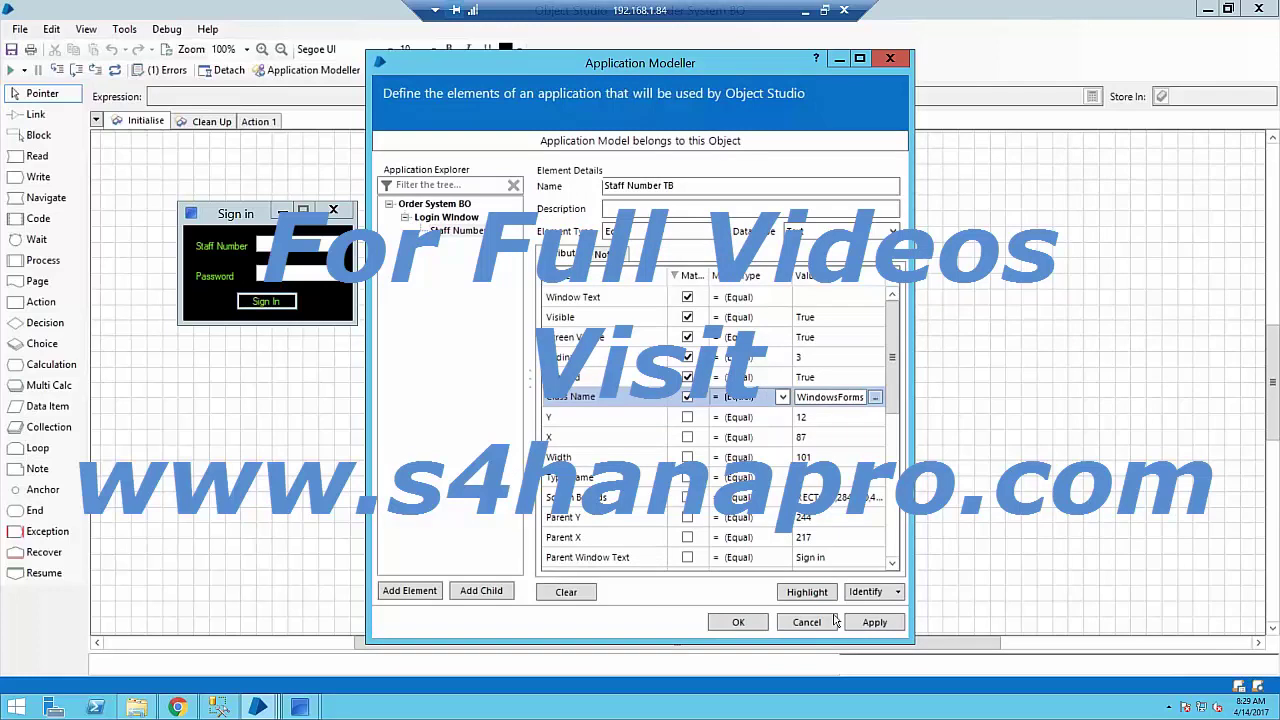